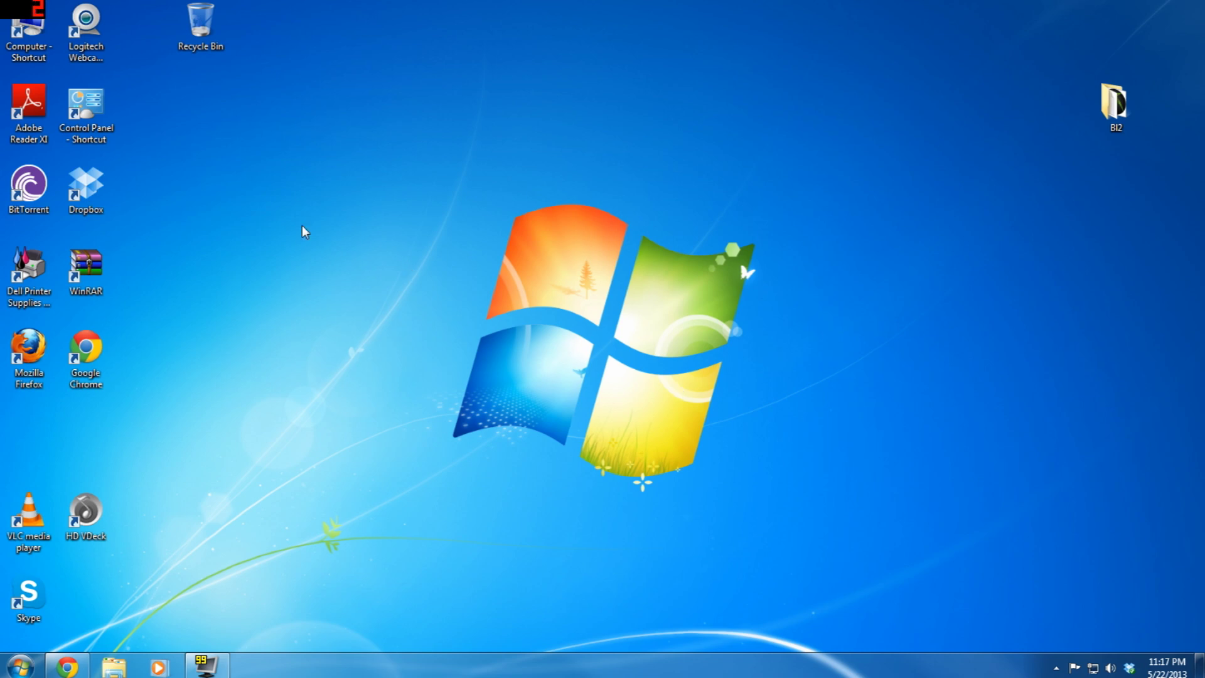
Check the contents of Removable Disk (G:) from the Computer window, then close the window
{"action": "left_click", "coordinate": [45, 33]}
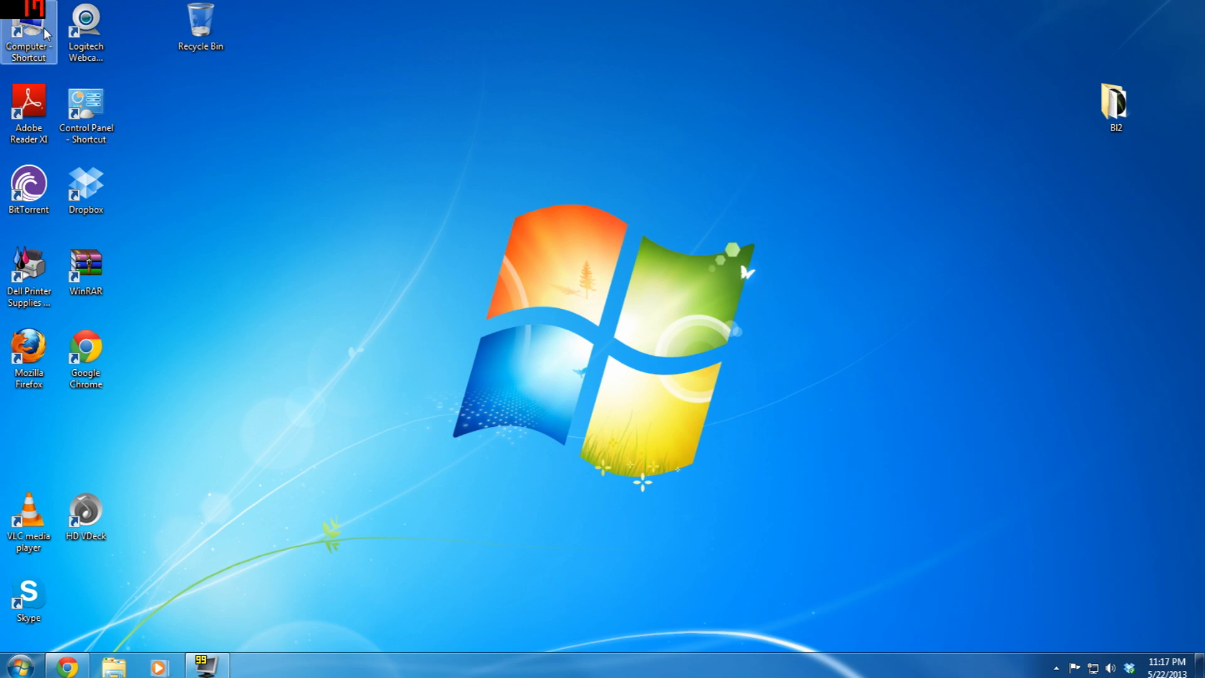
{"action": "double_click", "coordinate": [45, 33]}
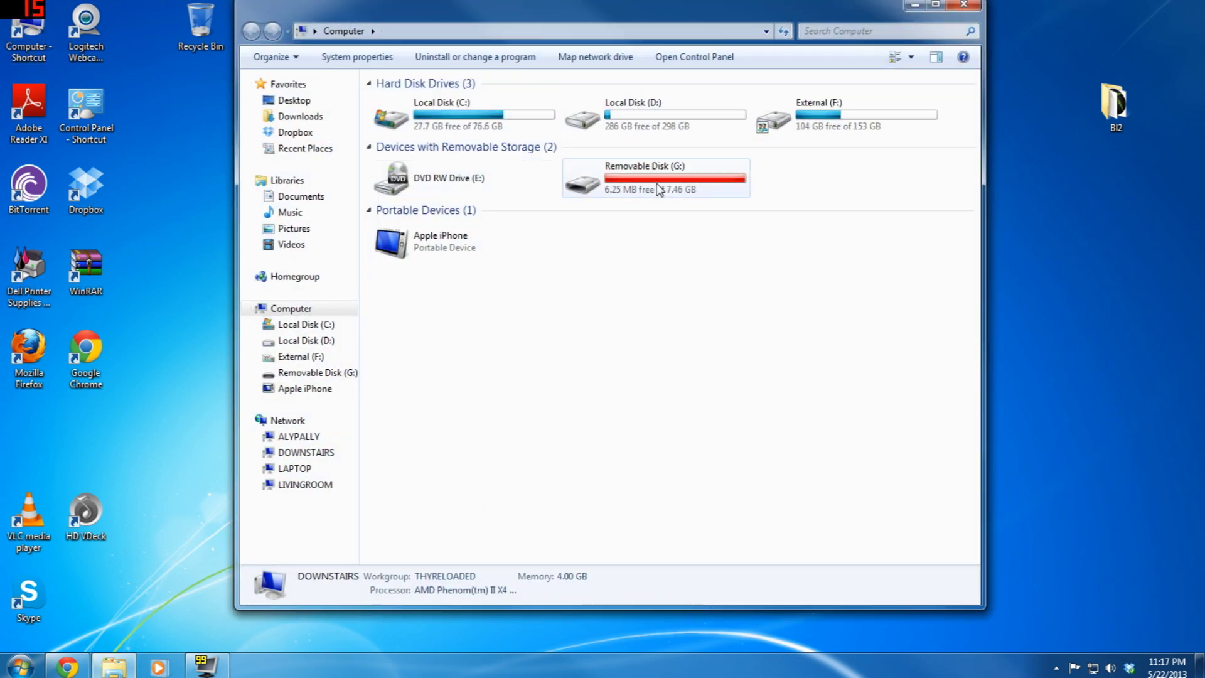
{"action": "mouse_move", "coordinate": [659, 189]}
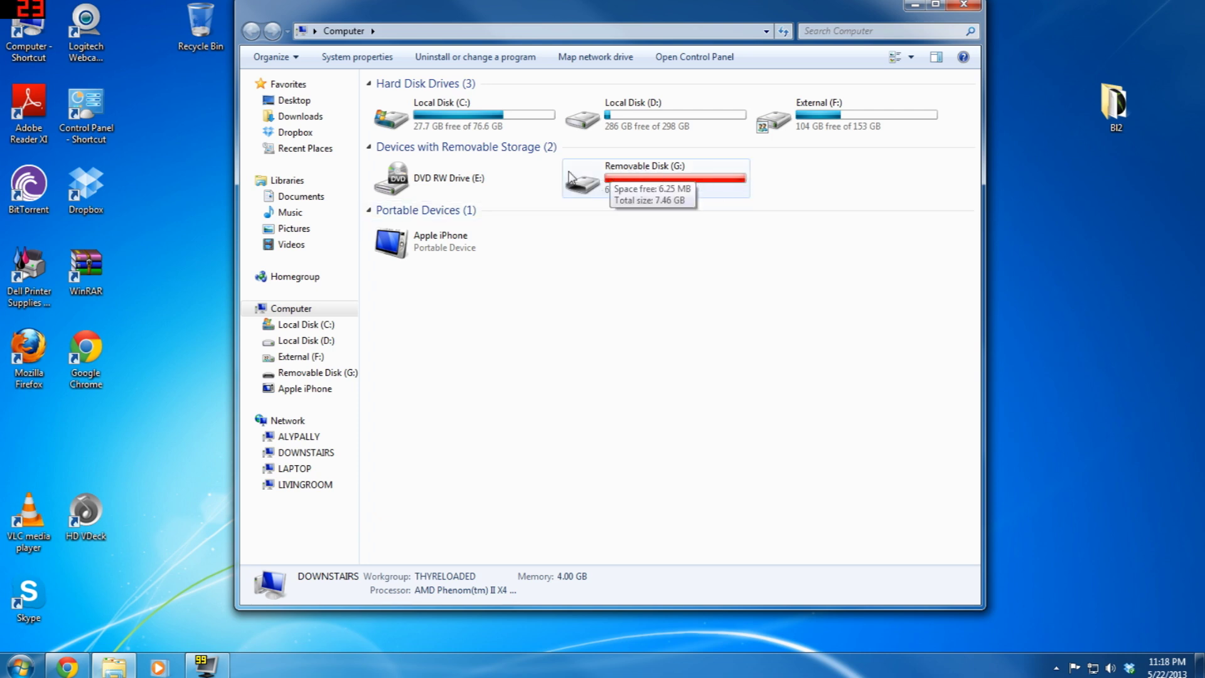
{"action": "double_click", "coordinate": [637, 174]}
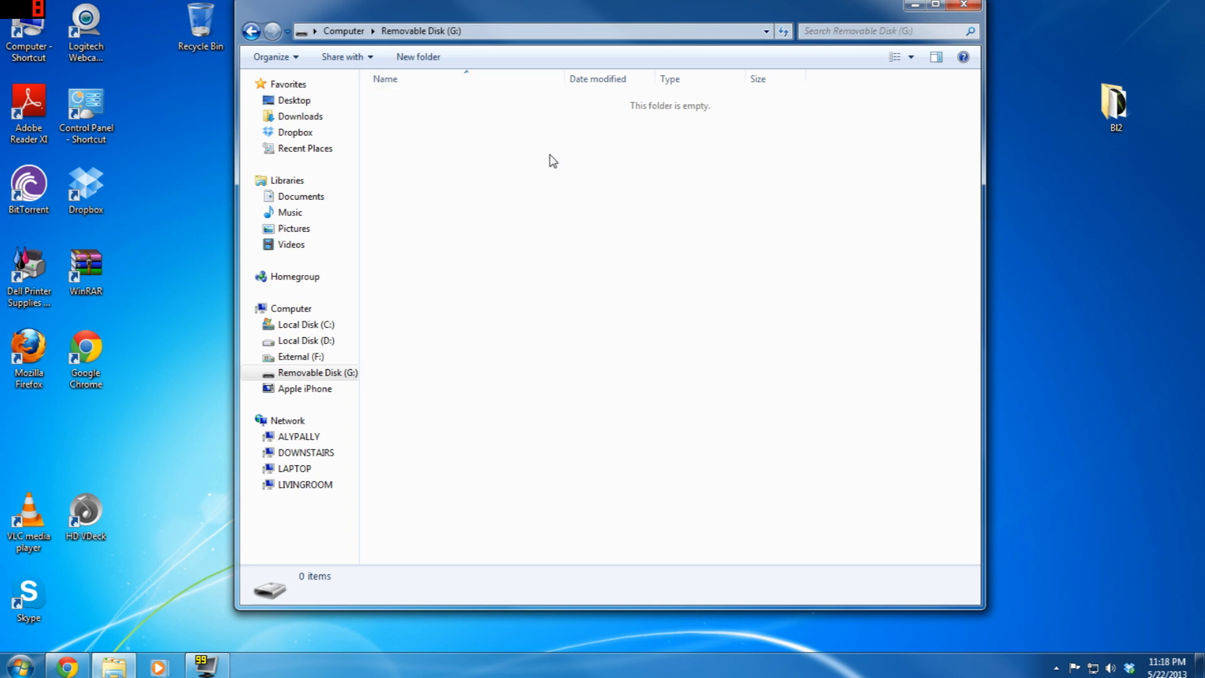
{"action": "left_click", "coordinate": [965, 5]}
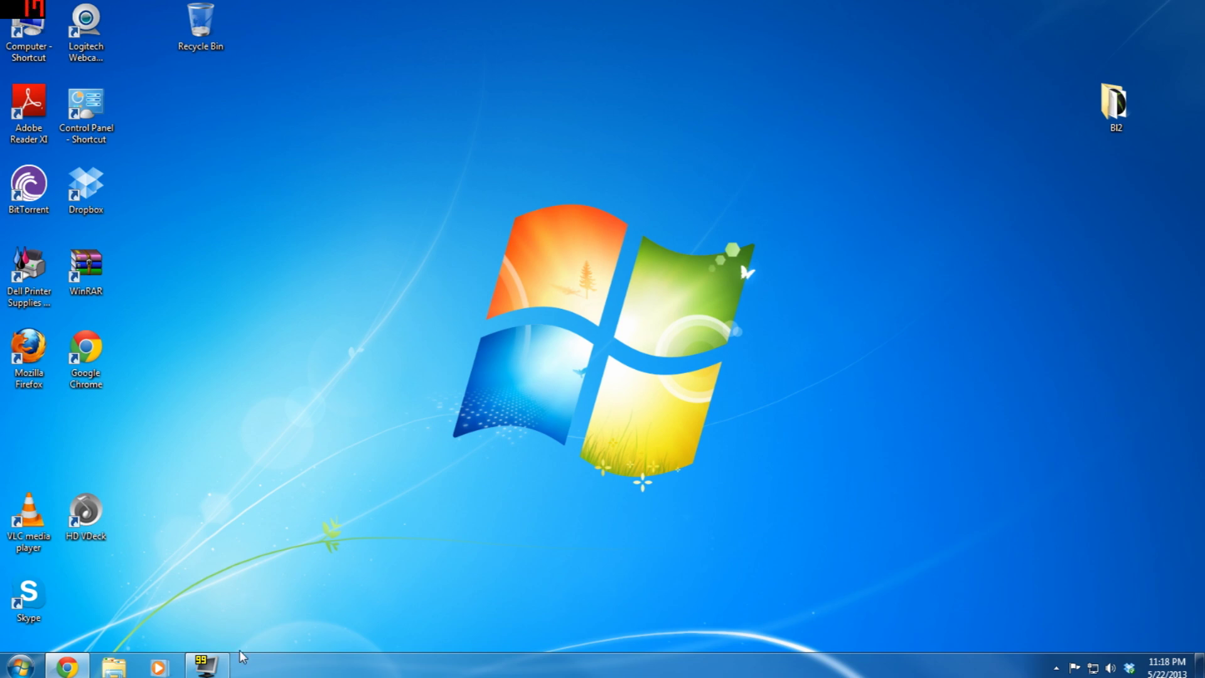
Switch to Chrome and view the Horizon download page on xboxmb.com, returning to the blog.gib.me page
{"action": "left_click", "coordinate": [67, 667]}
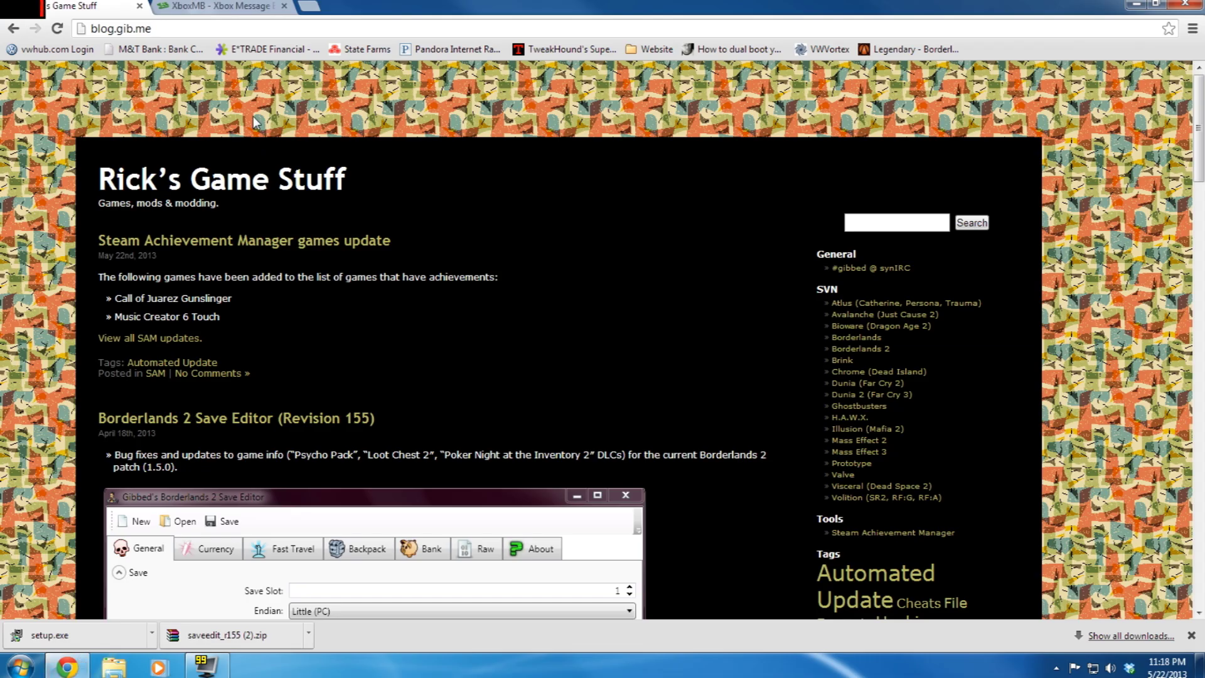
{"action": "left_click", "coordinate": [243, 7]}
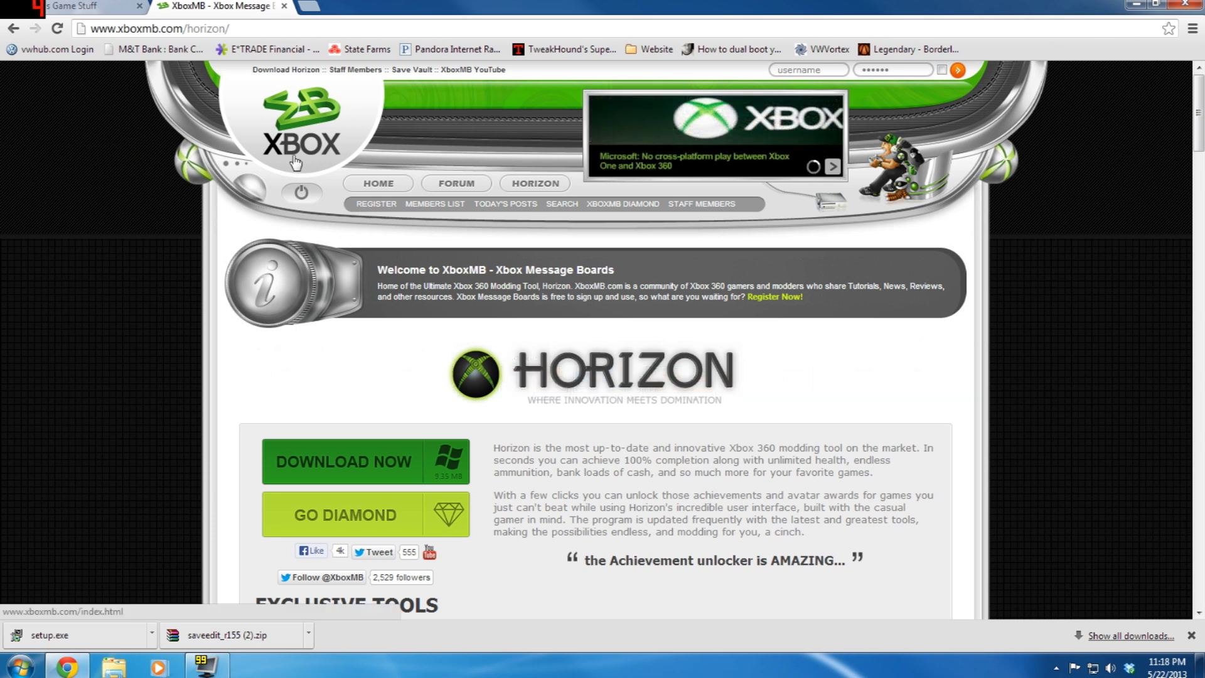
{"action": "left_click", "coordinate": [76, 7]}
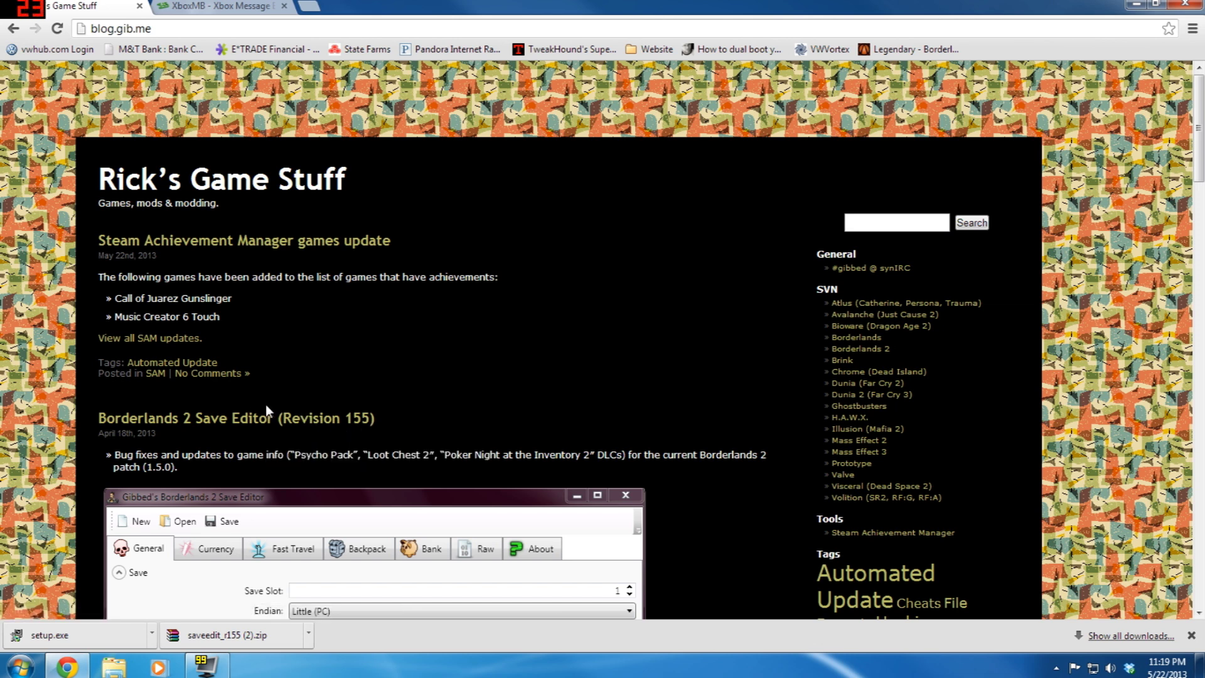
Review the Borderlands 2 Save Editor (Revision 155) post and its download link, dismiss the finished downloads, and minimize the browser
{"action": "scroll", "coordinate": [265, 408], "scroll_direction": "down", "scroll_amount": 7}
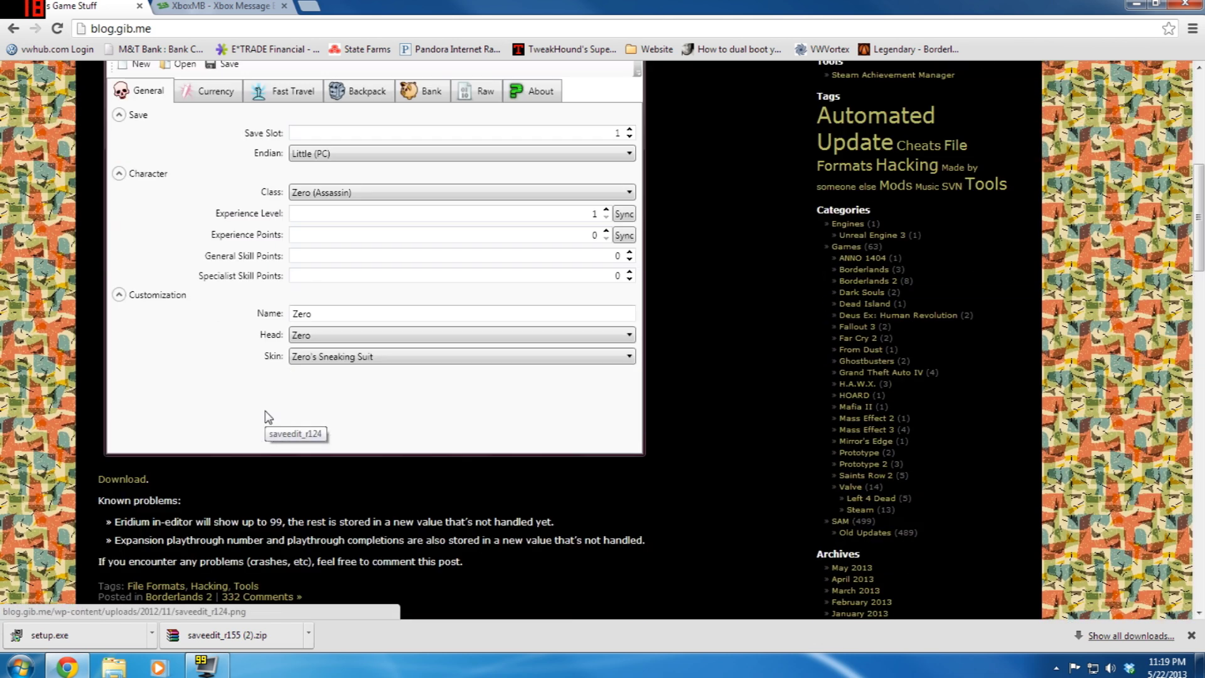
{"action": "scroll", "coordinate": [264, 410], "scroll_direction": "down", "scroll_amount": 1}
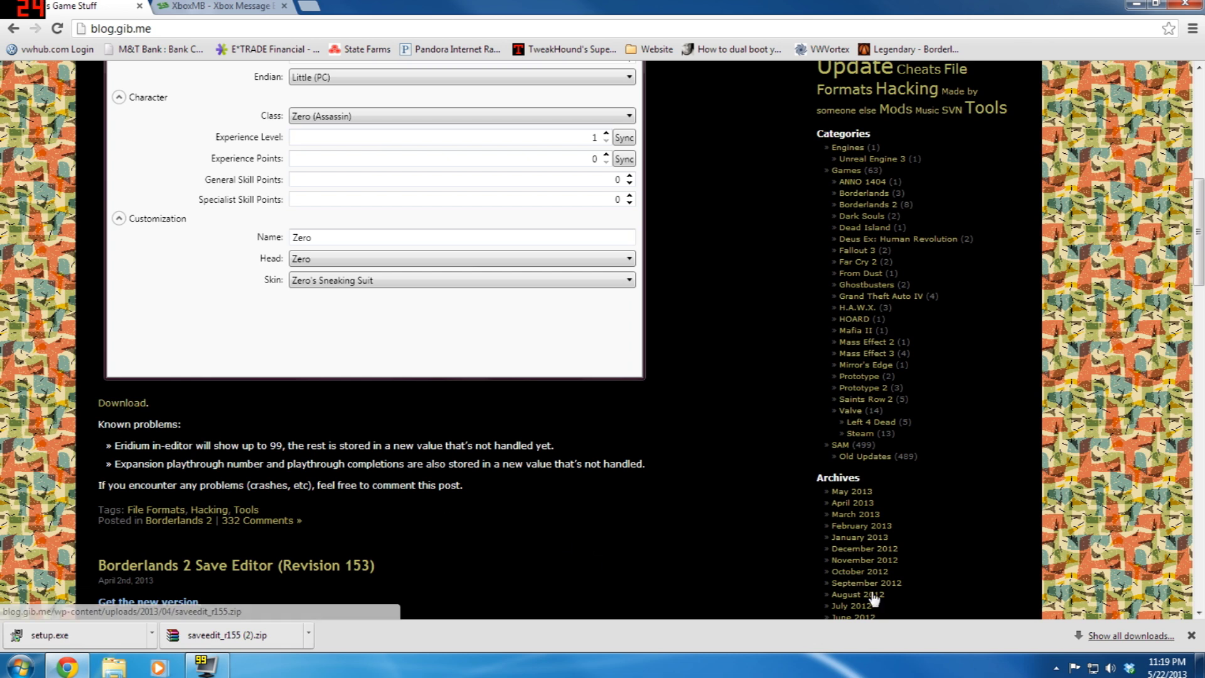
{"action": "left_click", "coordinate": [1190, 636]}
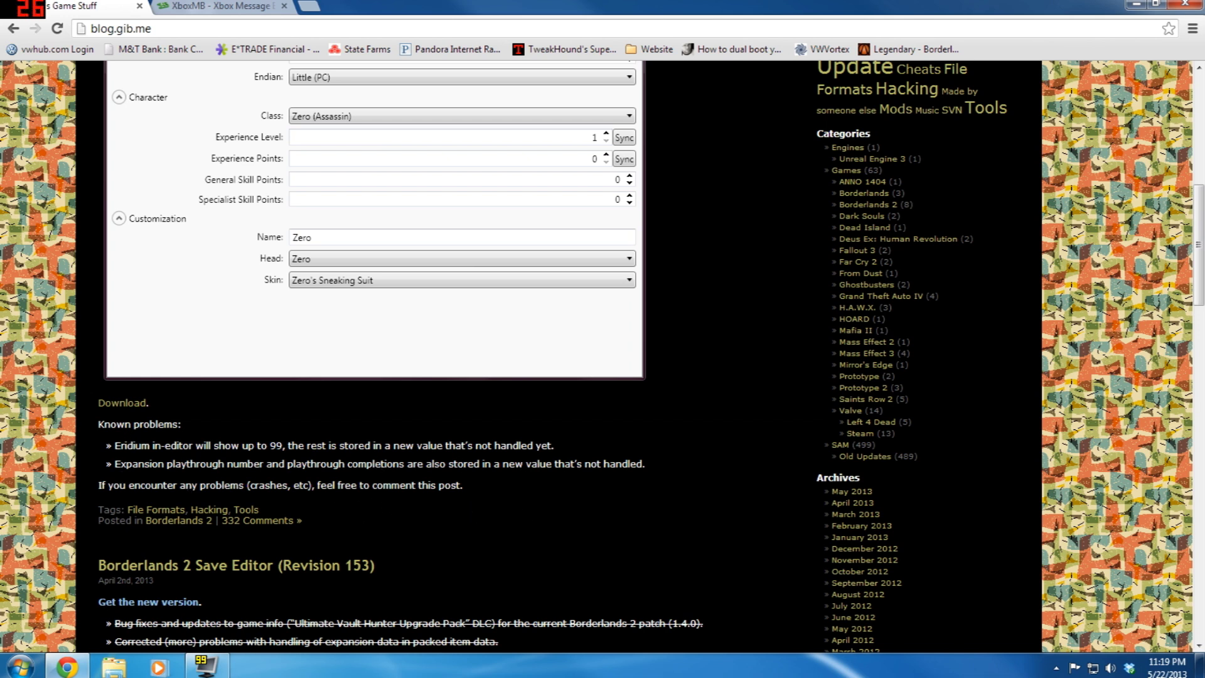
{"action": "scroll", "coordinate": [376, 447], "scroll_direction": "up", "scroll_amount": 4}
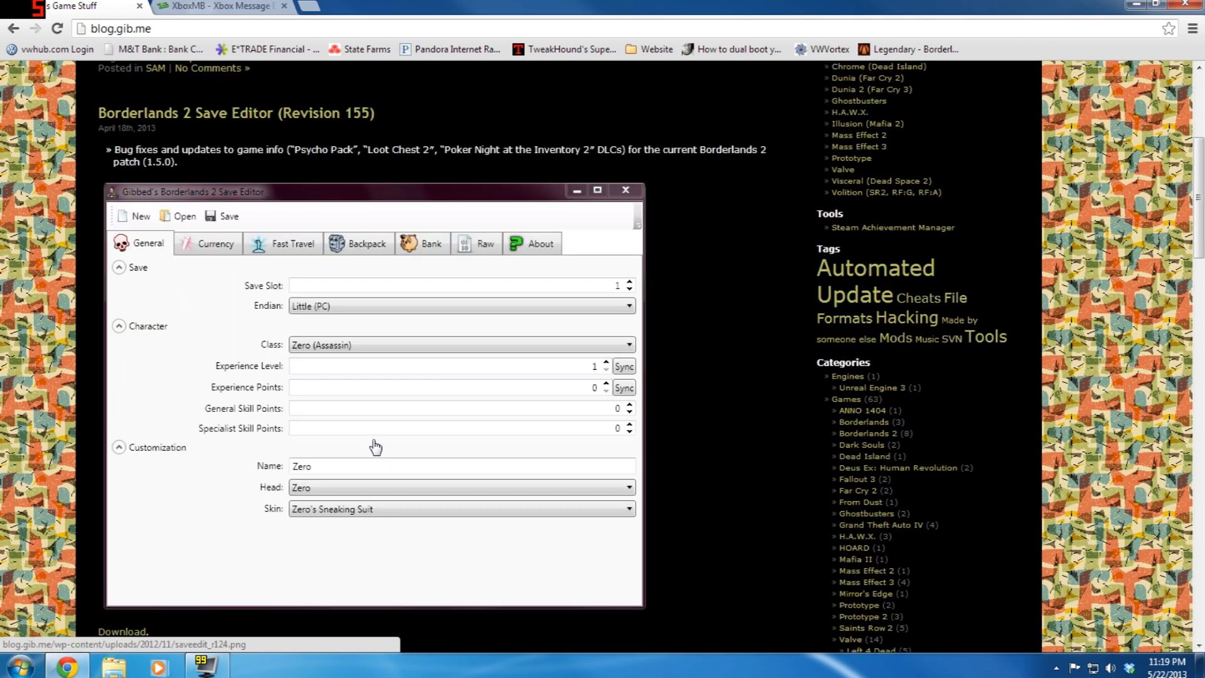
{"action": "scroll", "coordinate": [376, 447], "scroll_direction": "up", "scroll_amount": 5}
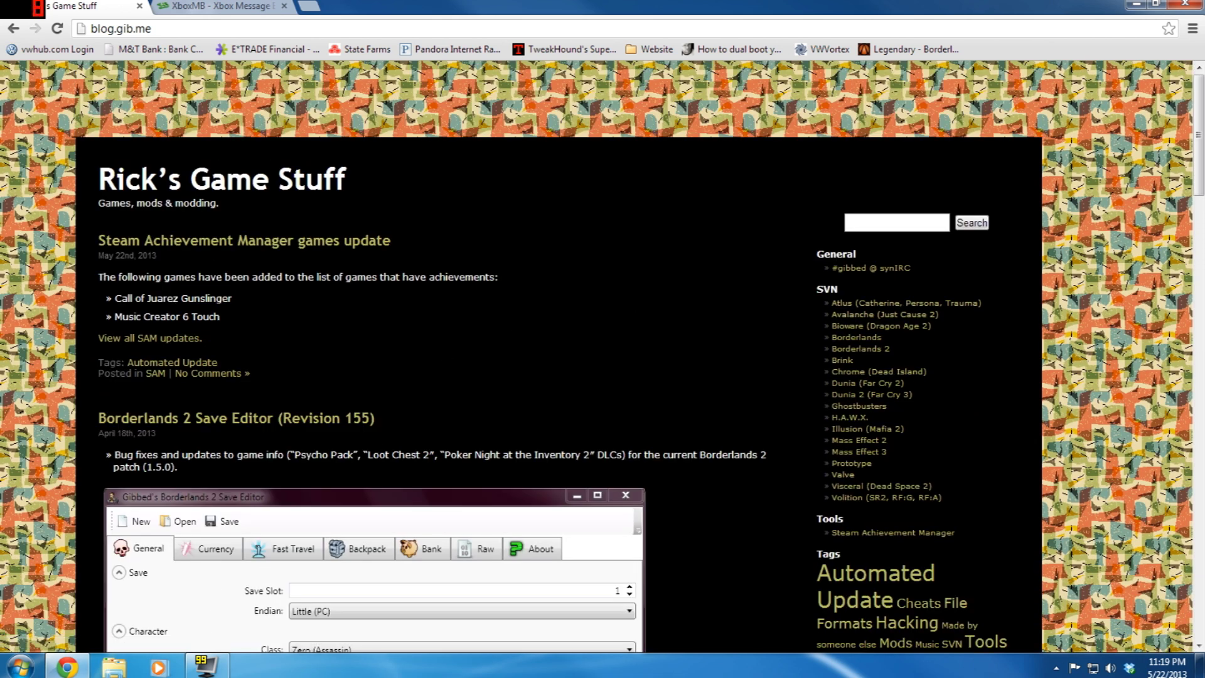
{"action": "left_click", "coordinate": [1134, 4]}
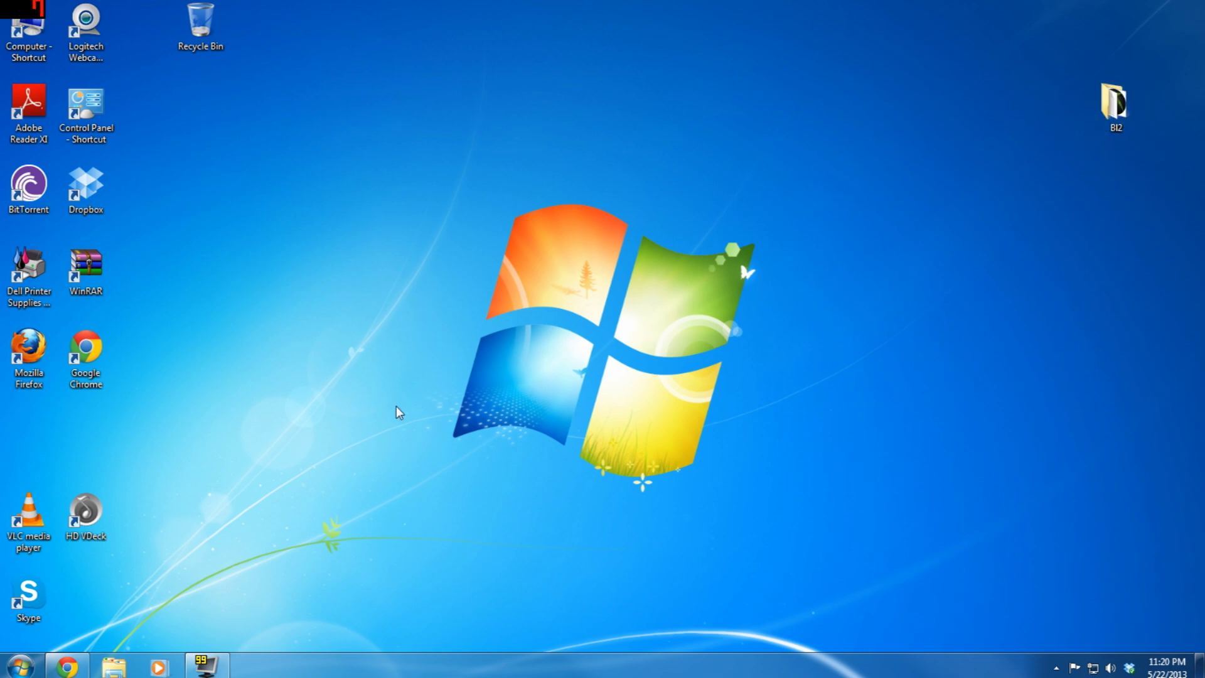
Delete the setup application from the Downloads folder to the Recycle Bin and close the folder window
{"action": "left_click", "coordinate": [113, 669]}
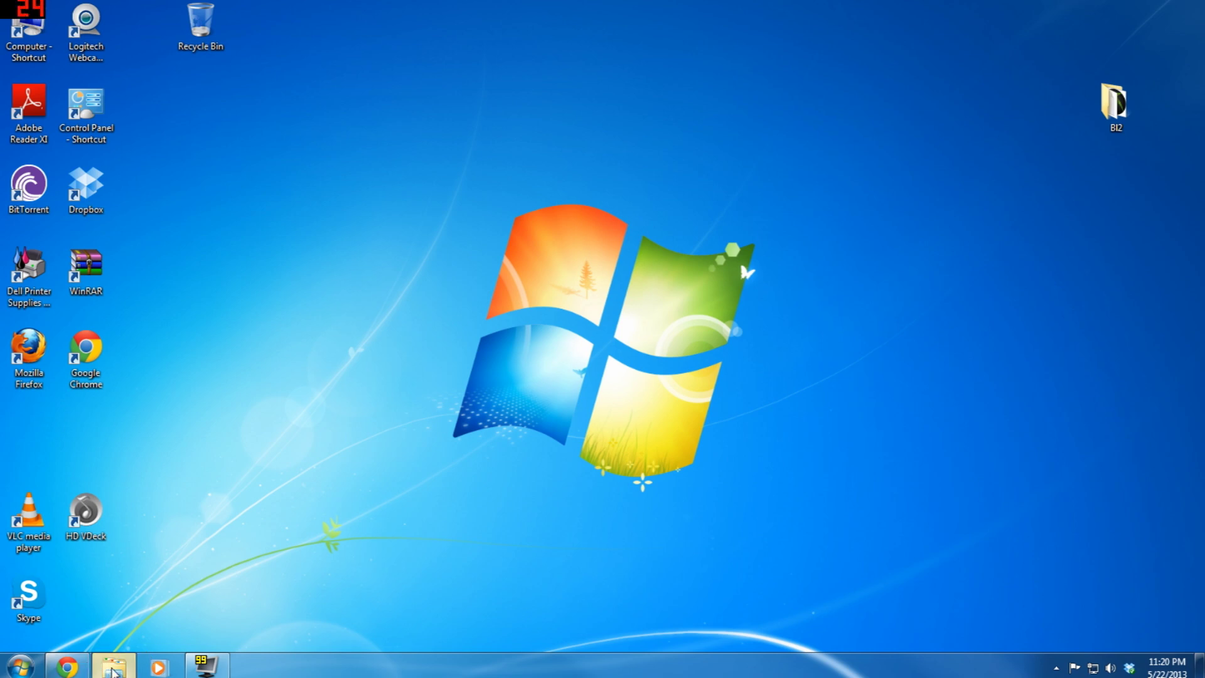
{"action": "left_click", "coordinate": [299, 118]}
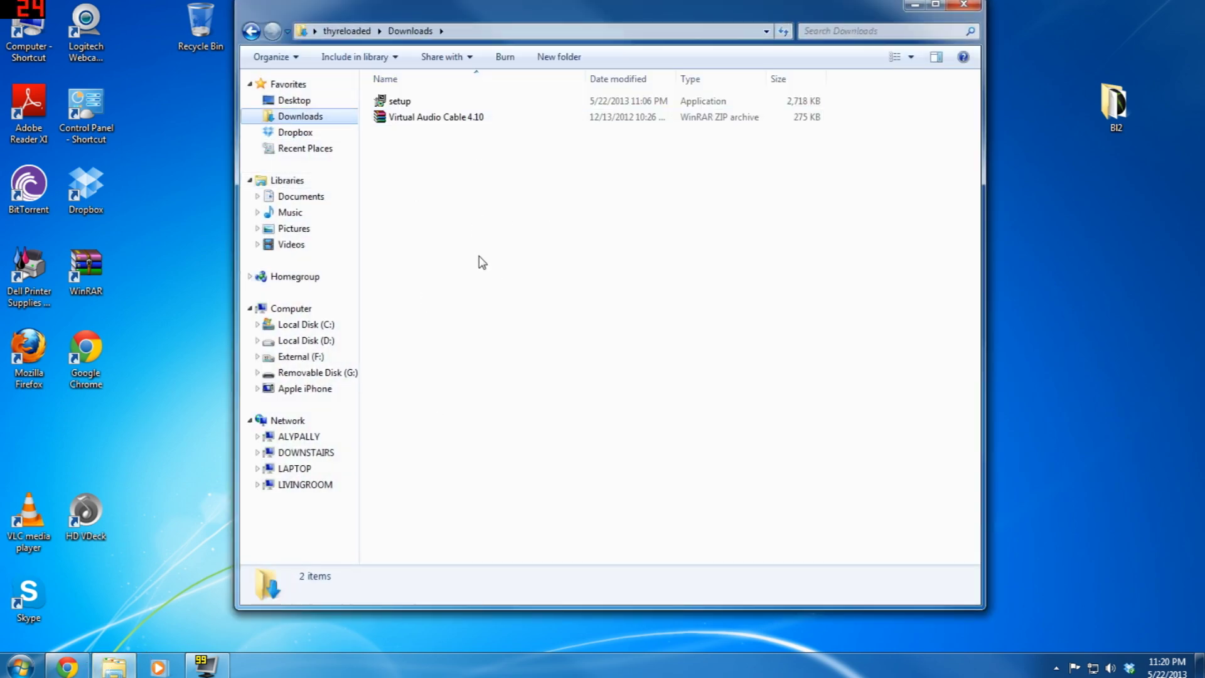
{"action": "right_click", "coordinate": [442, 103]}
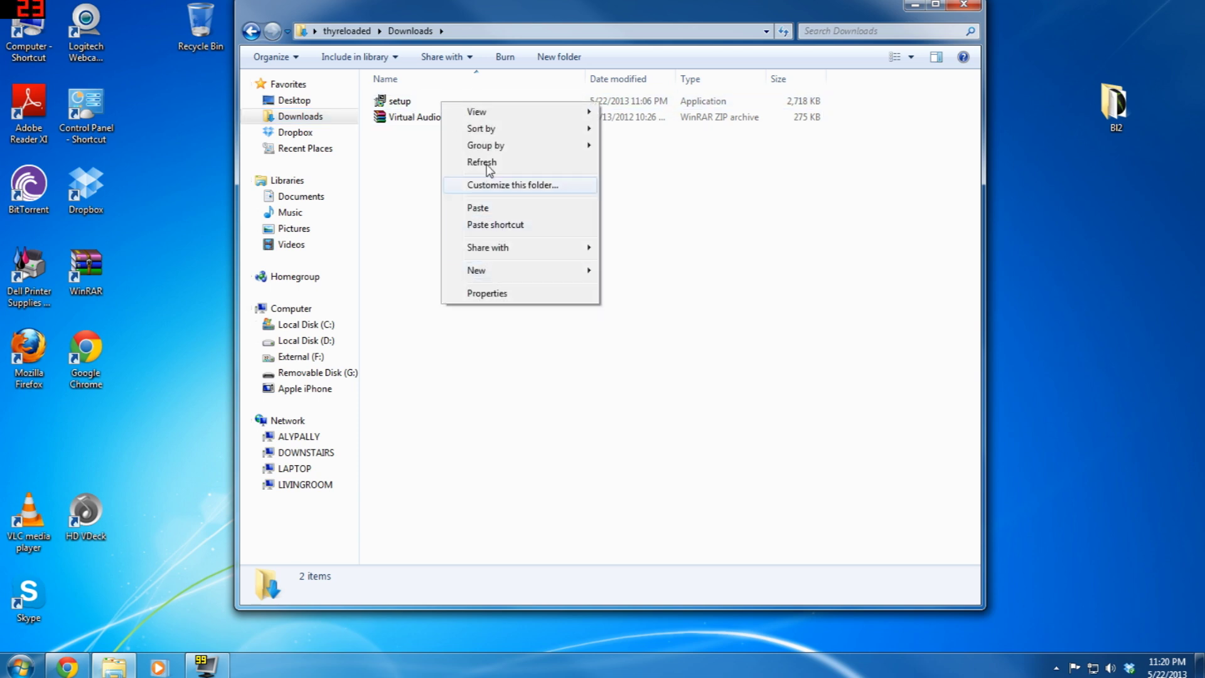
{"action": "left_click", "coordinate": [407, 160]}
{"action": "left_click", "coordinate": [398, 102]}
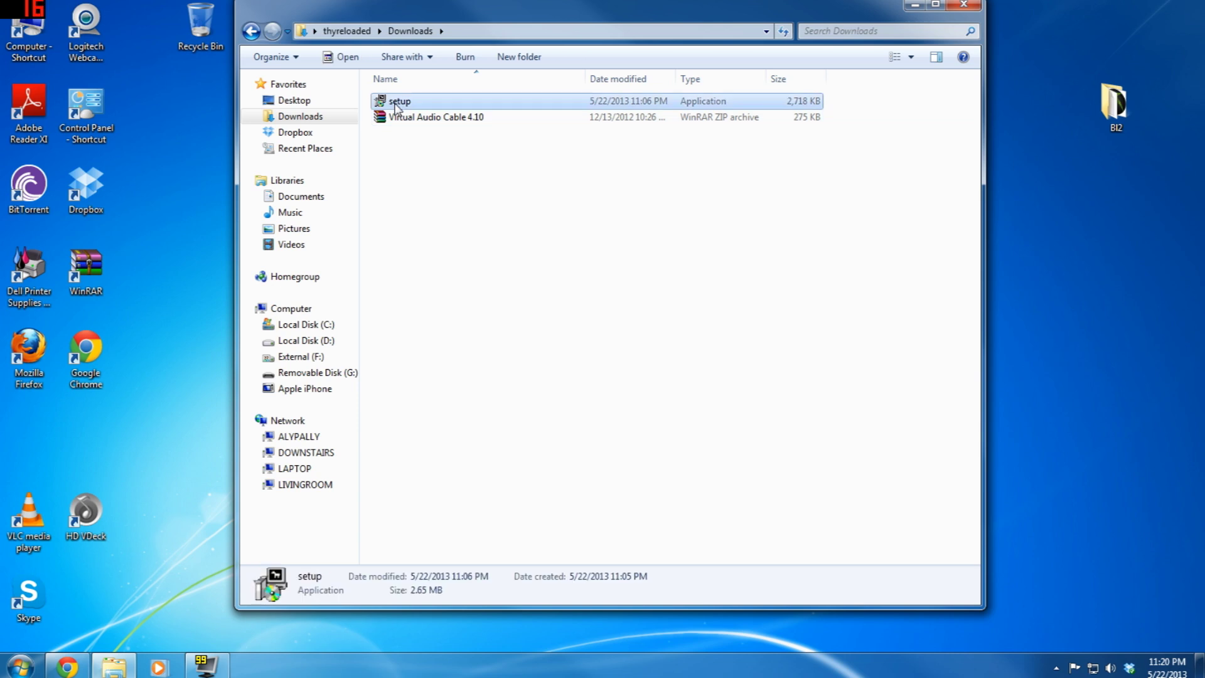
{"action": "right_click", "coordinate": [407, 102]}
{"action": "left_click", "coordinate": [486, 375]}
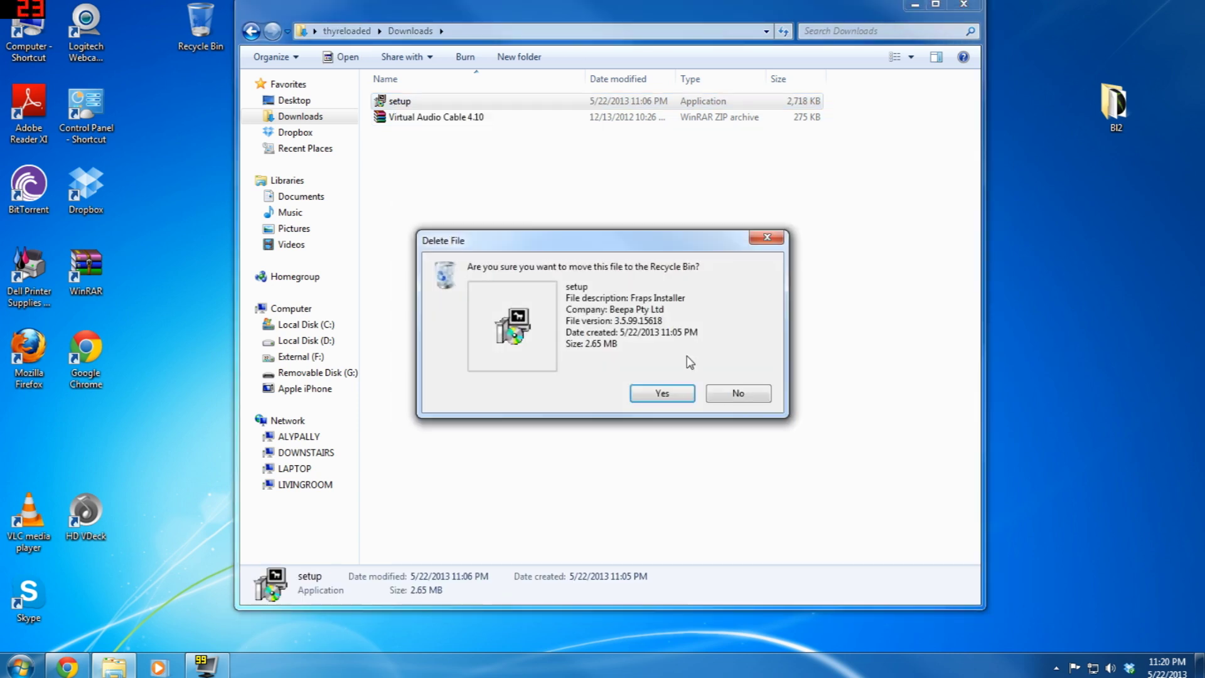
{"action": "left_click", "coordinate": [662, 392]}
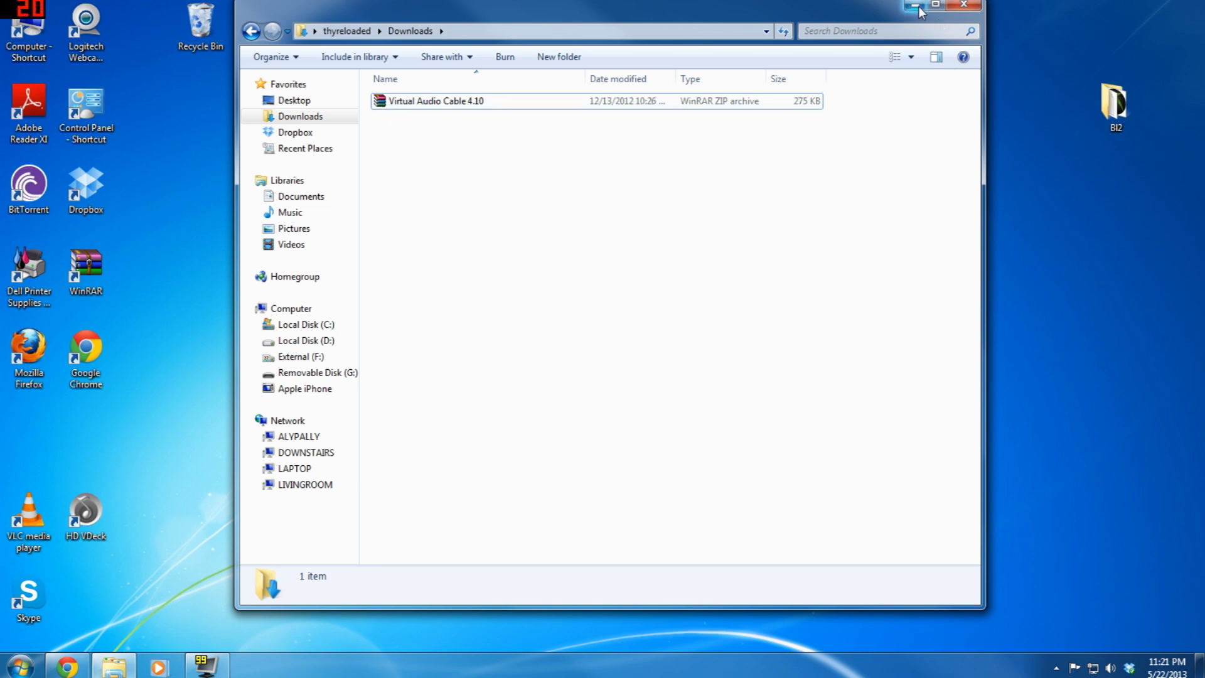
{"action": "left_click", "coordinate": [964, 5]}
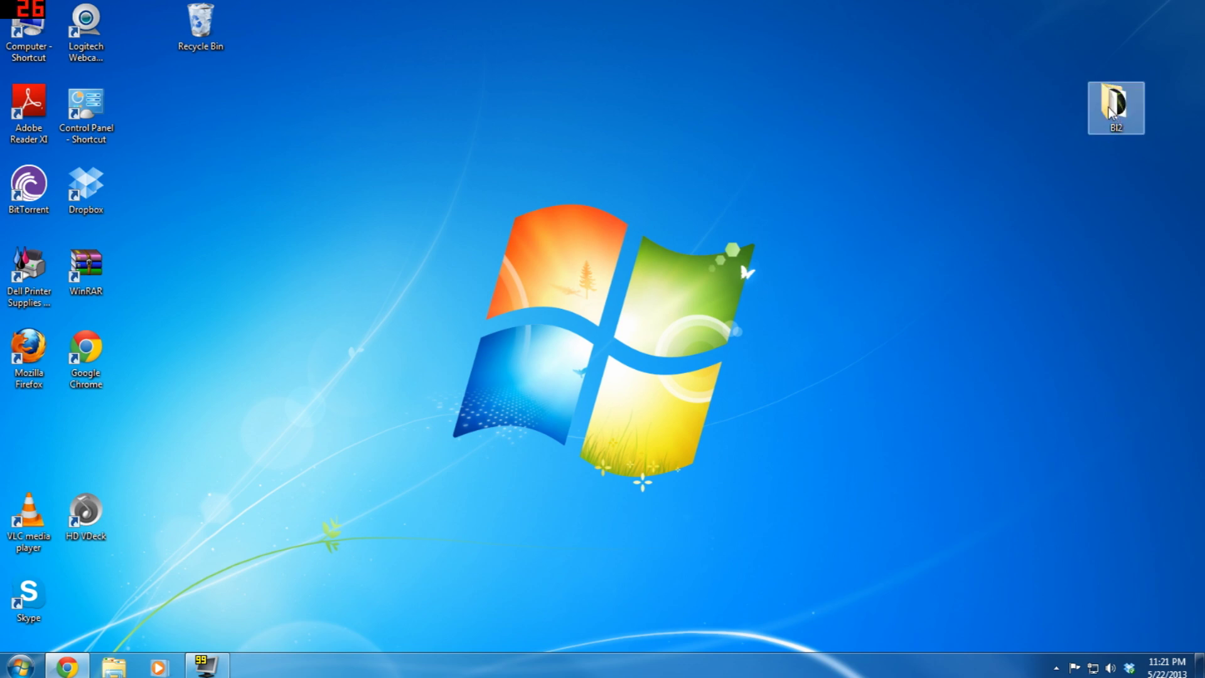
Launch Horizon from its shortcut in the desktop's BI2 folder and minimize the folder window
{"action": "double_click", "coordinate": [1111, 112]}
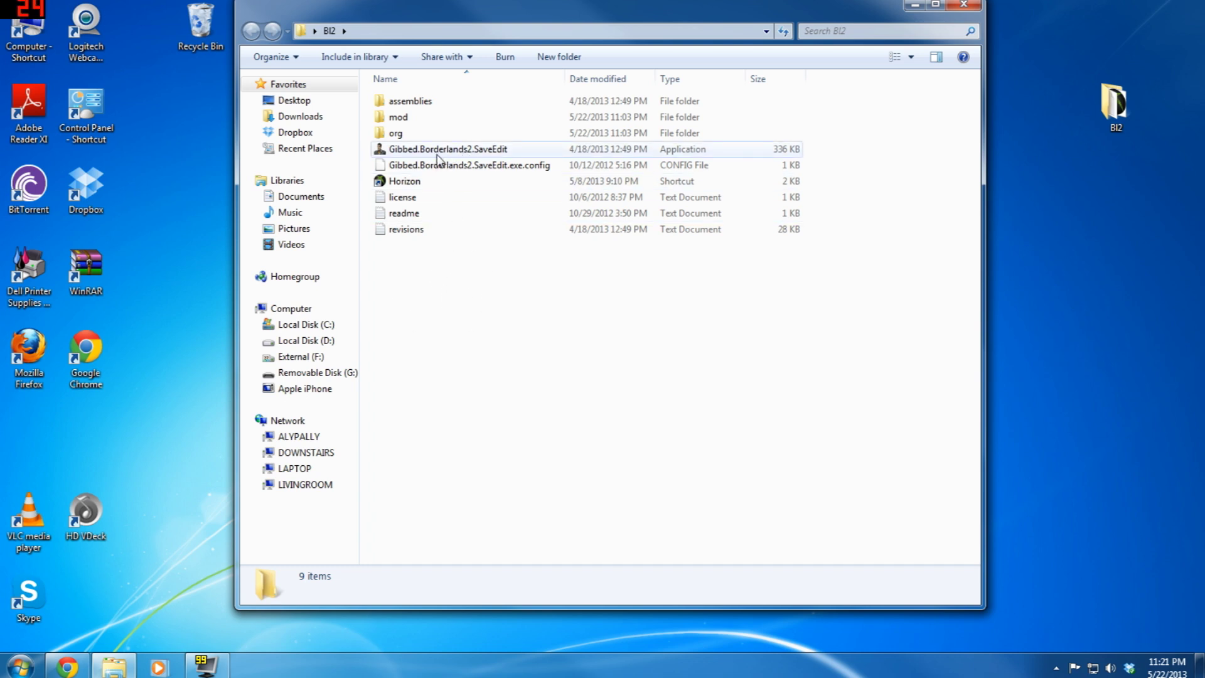
{"action": "mouse_move", "coordinate": [457, 159]}
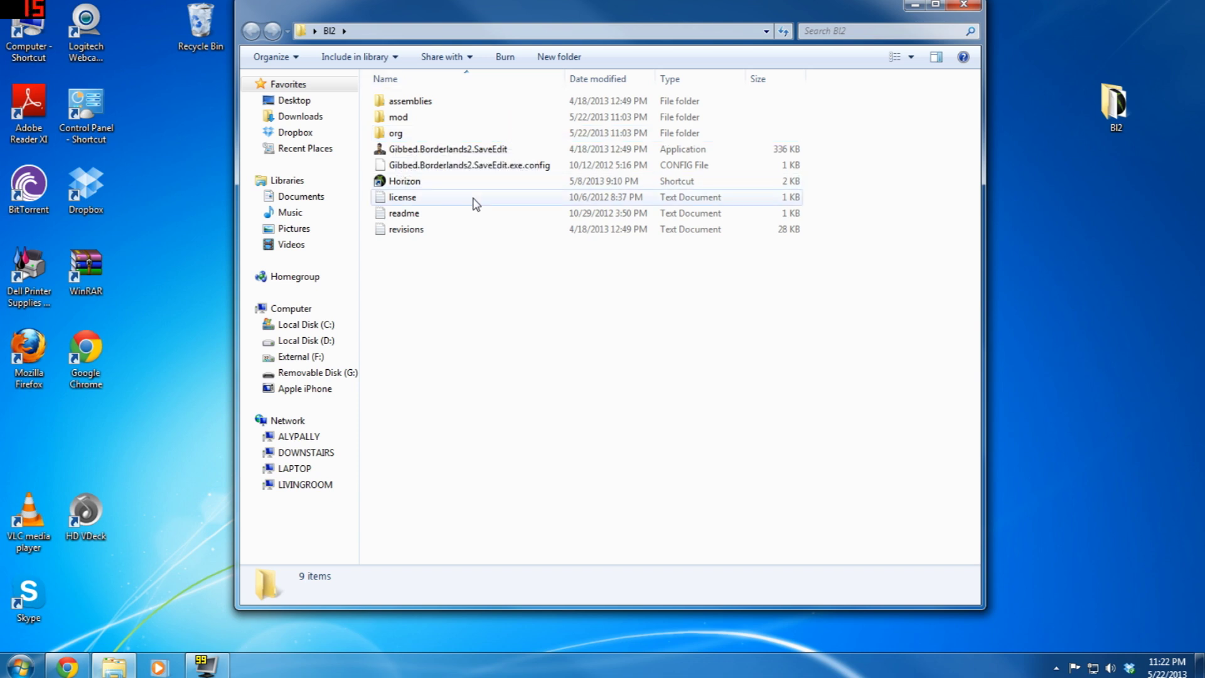
{"action": "left_click", "coordinate": [432, 188]}
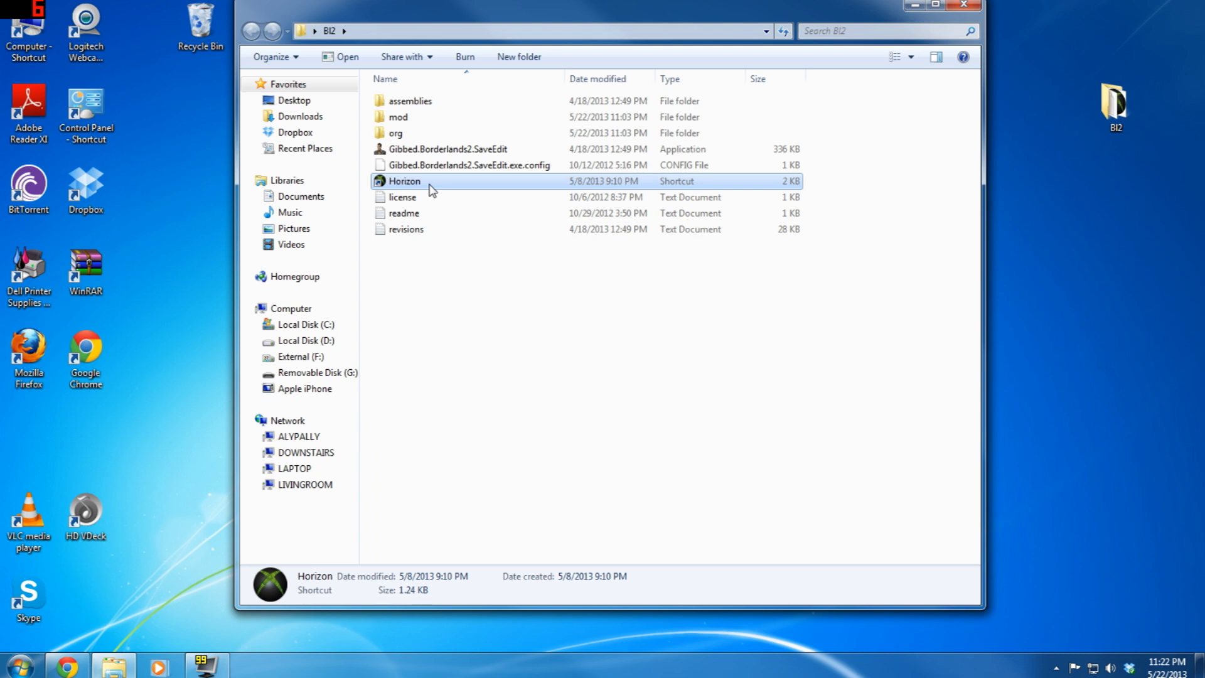
{"action": "double_click", "coordinate": [429, 184]}
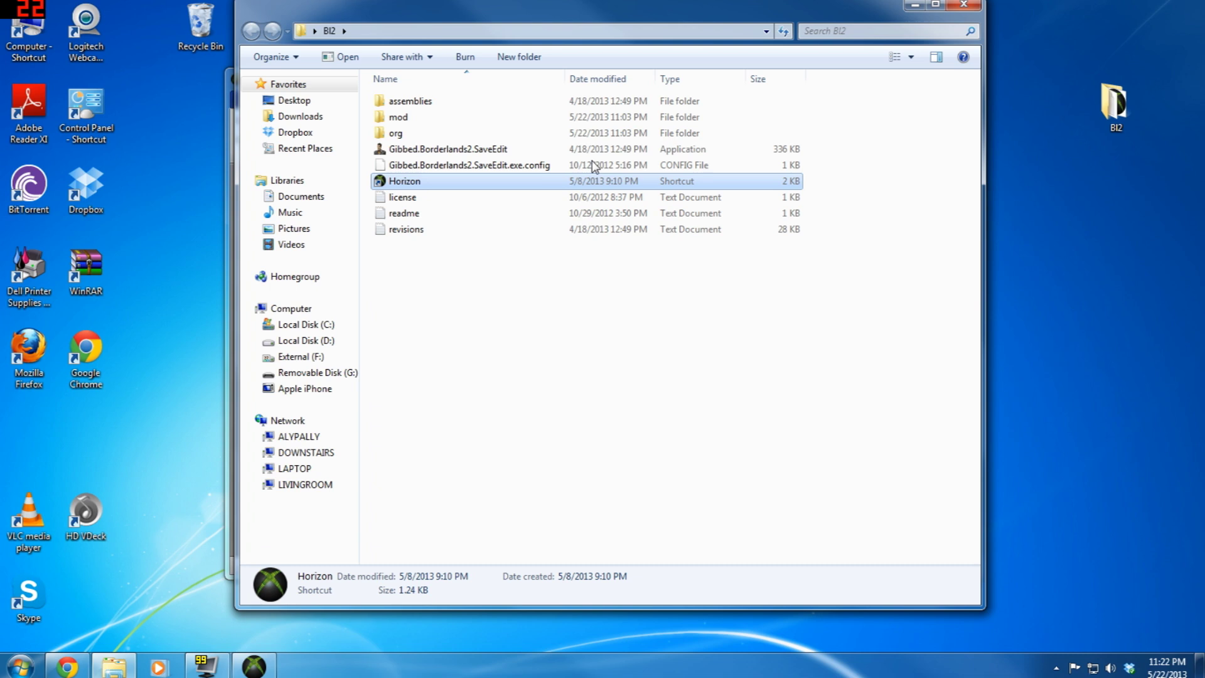
{"action": "left_click", "coordinate": [914, 5]}
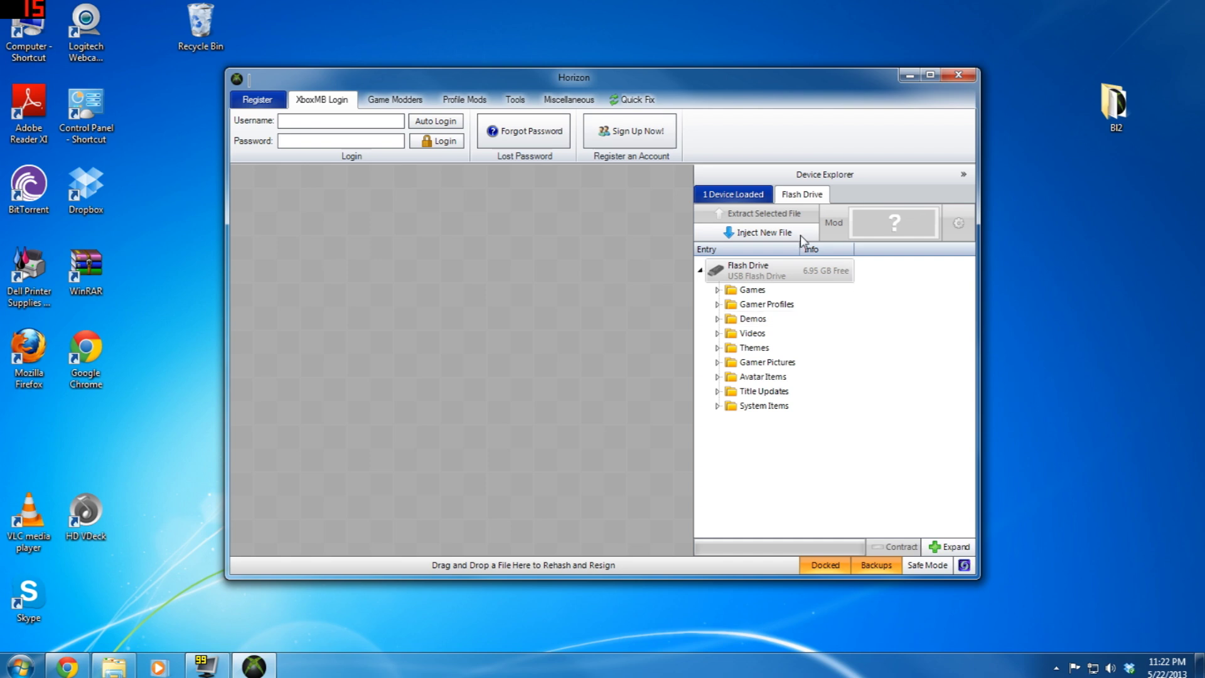
Open the flash drive's Borderlands 2 saved game "Zero - Level 1 - Claptrap's Place" from Games in the Horizon workspace
{"action": "left_click", "coordinate": [717, 291]}
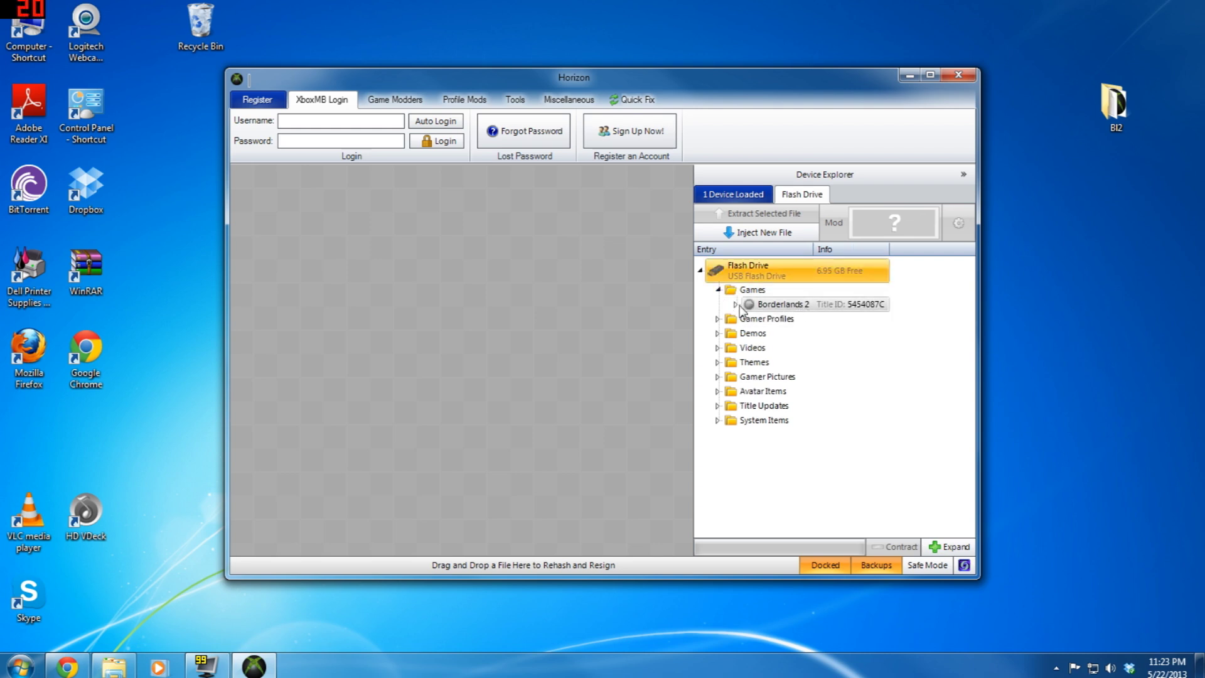
{"action": "left_click", "coordinate": [764, 306]}
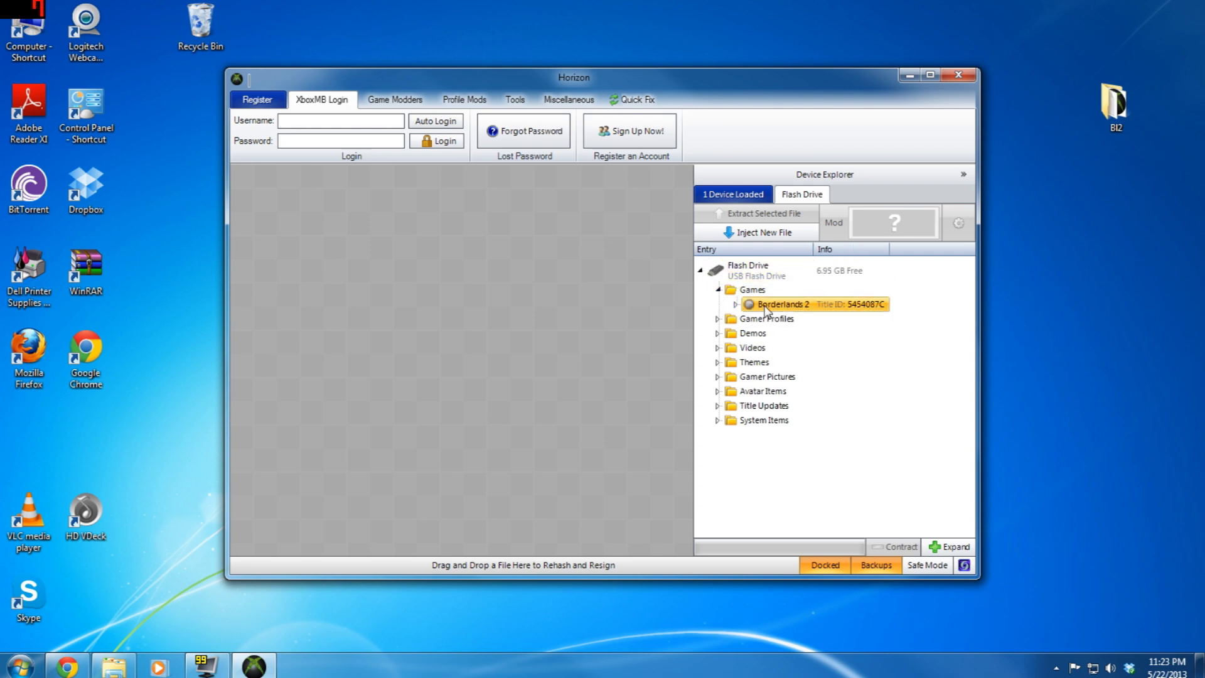
{"action": "double_click", "coordinate": [765, 306]}
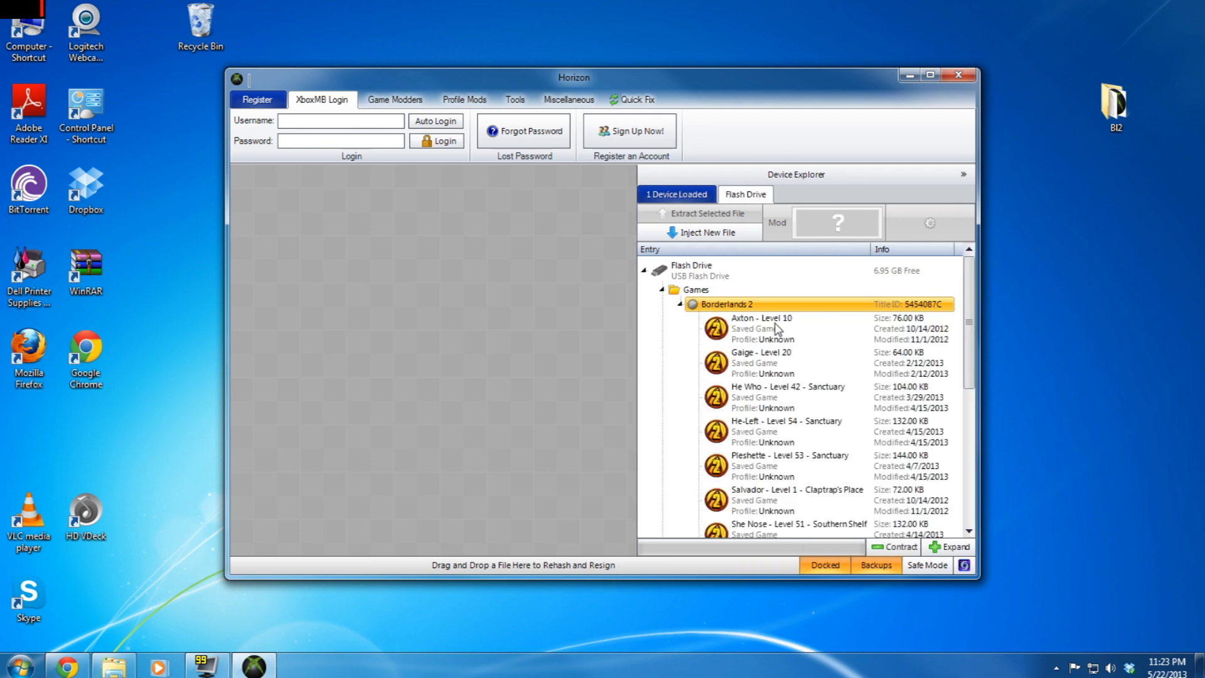
{"action": "left_click_drag", "start_coordinate": [967, 288], "coordinate": [956, 384]}
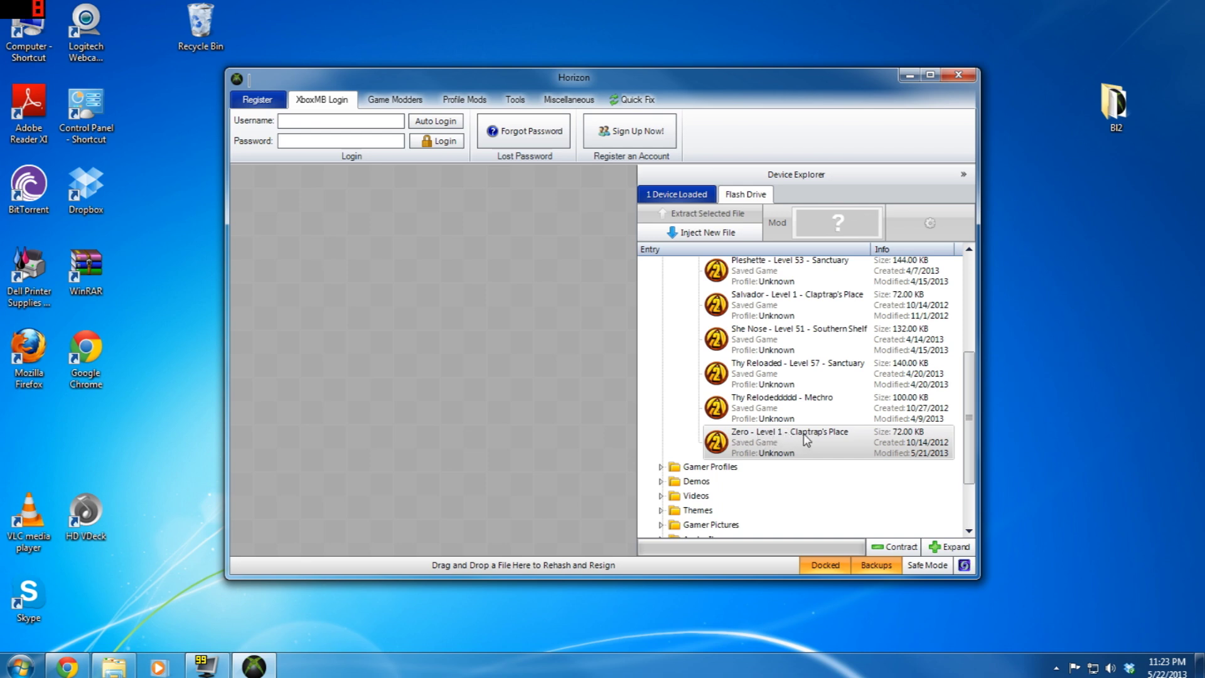
{"action": "left_click_drag", "start_coordinate": [803, 433], "coordinate": [476, 329]}
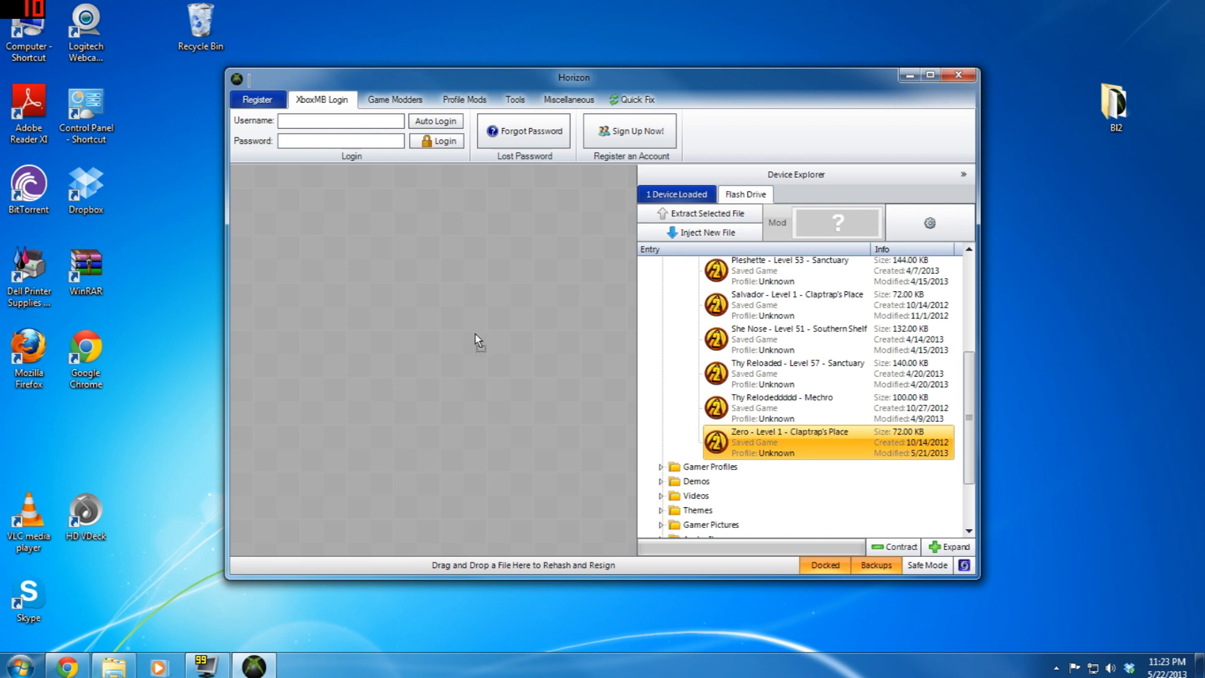
{"action": "mouse_move", "coordinate": [475, 334]}
{"action": "left_mouse_down"}
{"action": "mouse_move", "coordinate": [487, 340]}
{"action": "mouse_move", "coordinate": [472, 342]}
{"action": "left_mouse_up"}
{"action": "left_click_drag", "start_coordinate": [483, 345], "coordinate": [483, 345]}
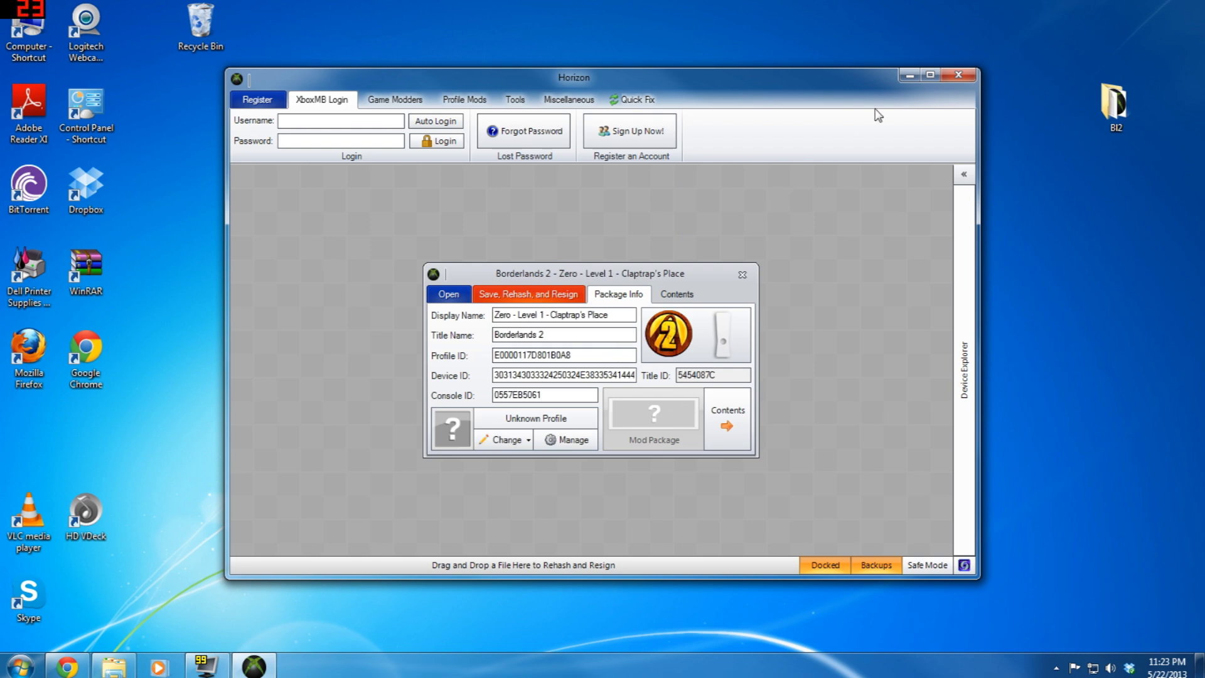
Maximize Horizon, move the Zero save package window toward the middle of the workspace, and show the package's contents
{"action": "left_click", "coordinate": [930, 76]}
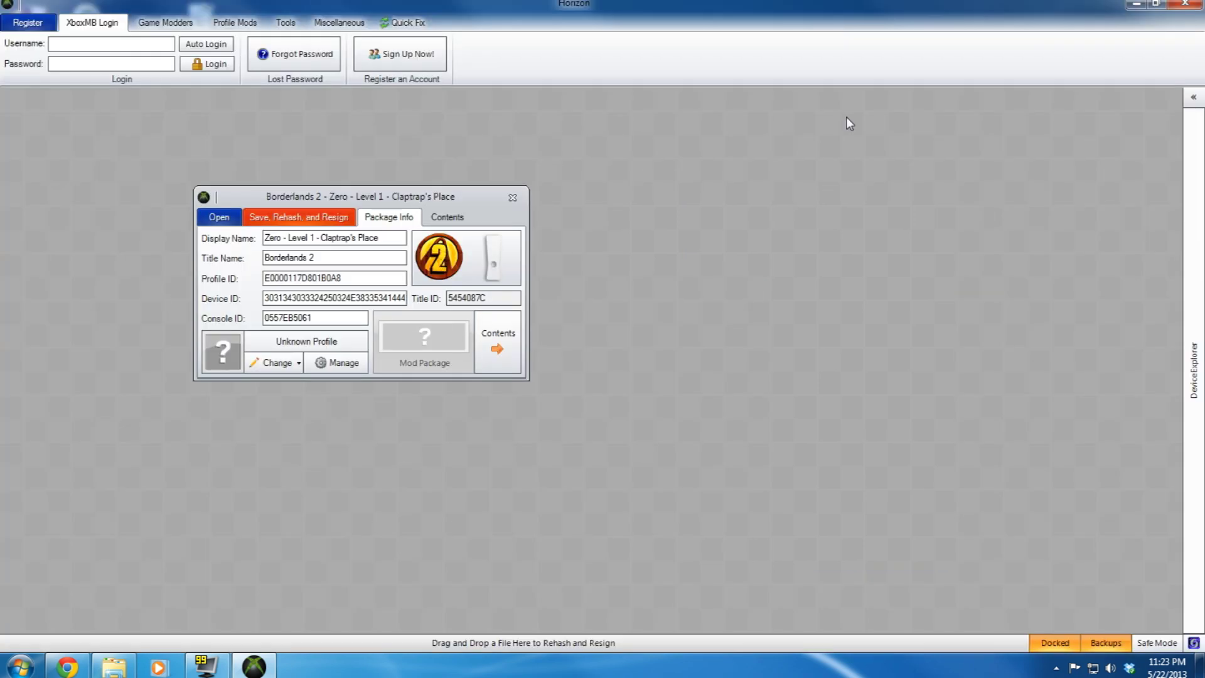
{"action": "left_click_drag", "start_coordinate": [450, 201], "coordinate": [677, 237]}
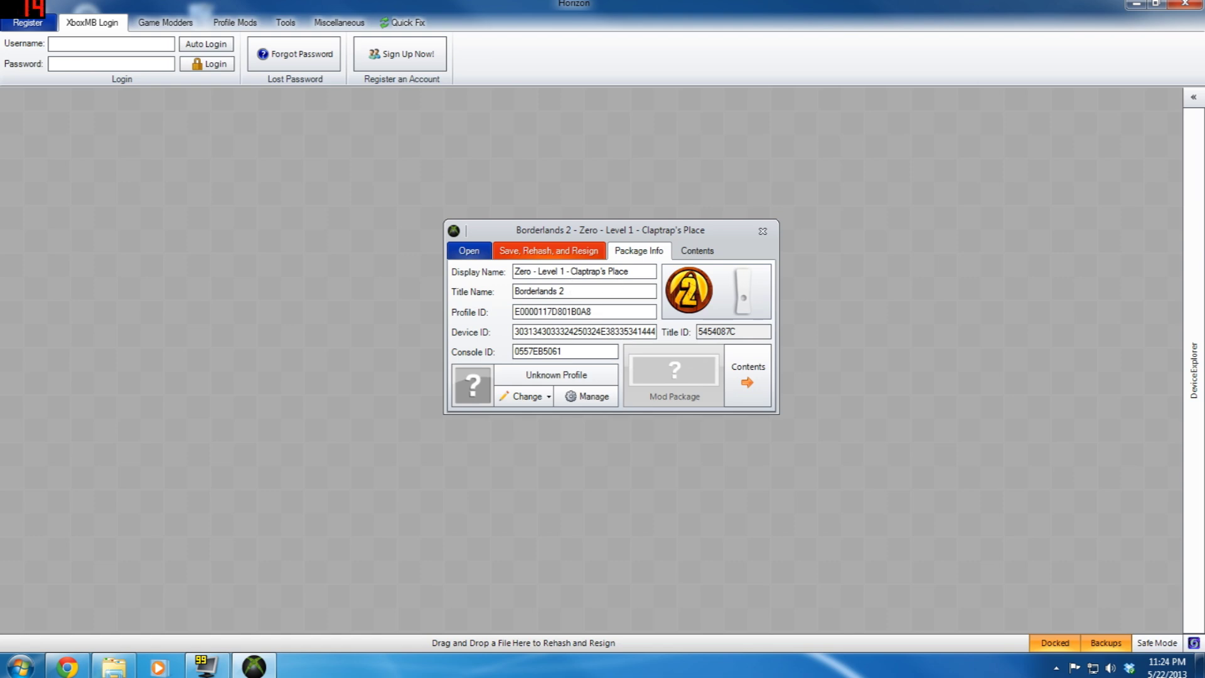
{"action": "left_click", "coordinate": [698, 253]}
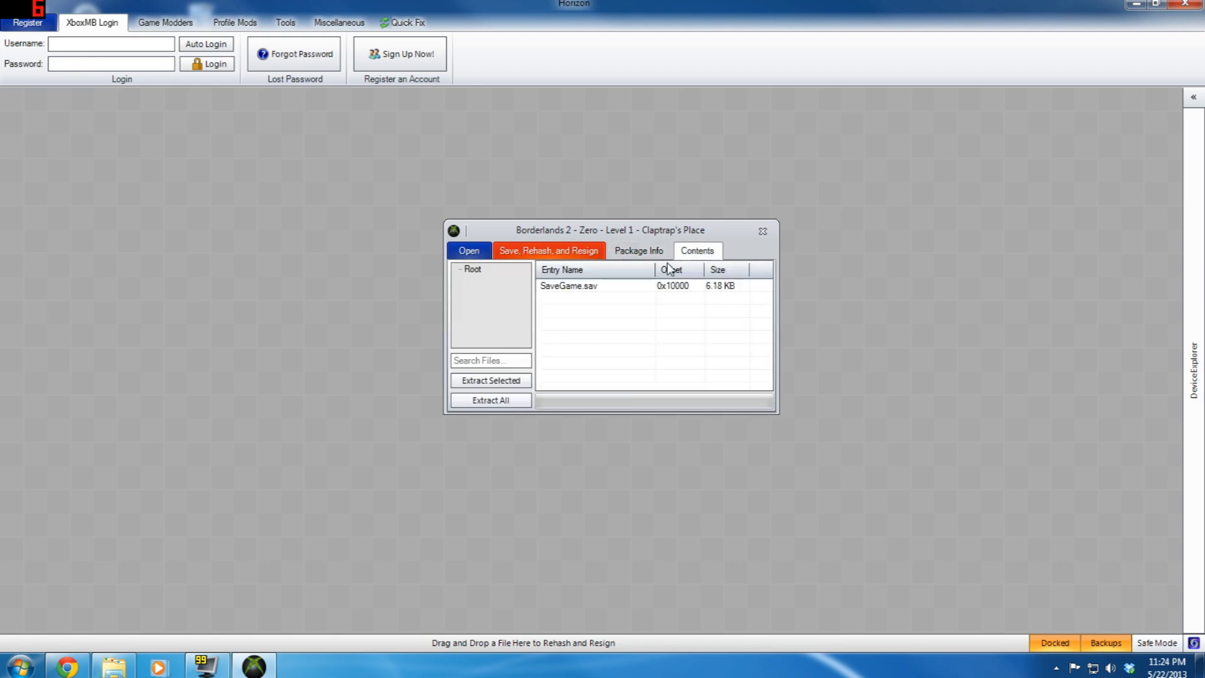
Extract SaveGame.sav from the Zero save package into the mod folder inside the desktop's BI2 folder
{"action": "left_click", "coordinate": [567, 290]}
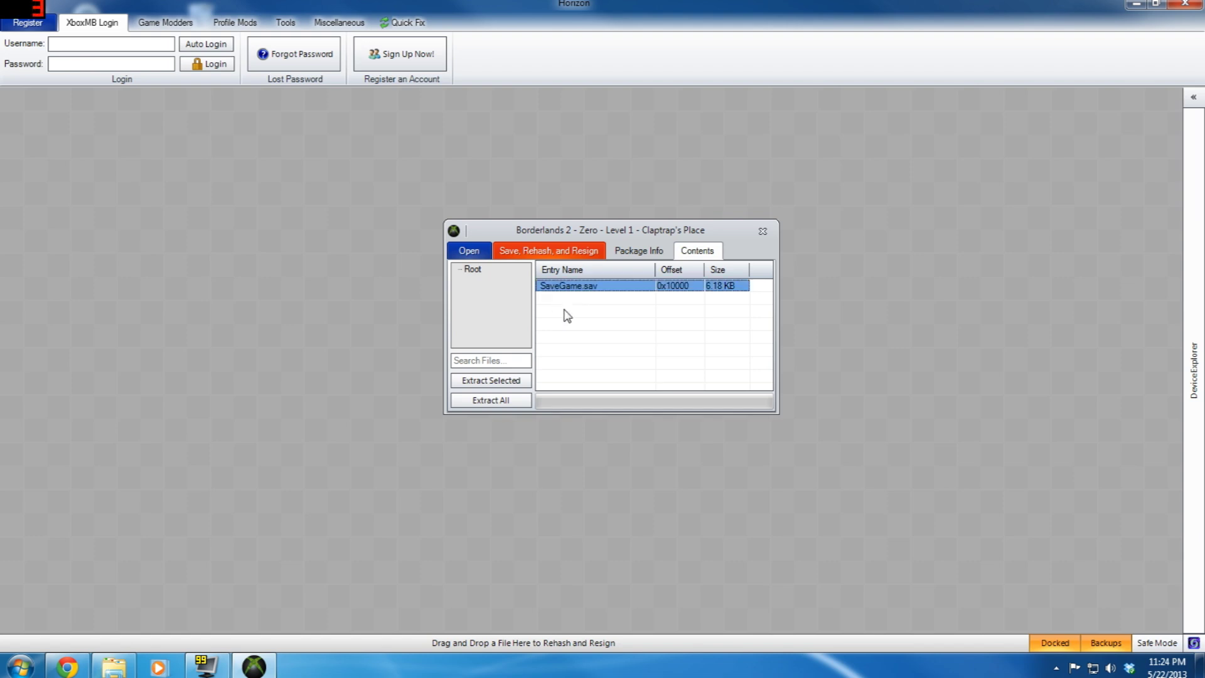
{"action": "left_click", "coordinate": [506, 381]}
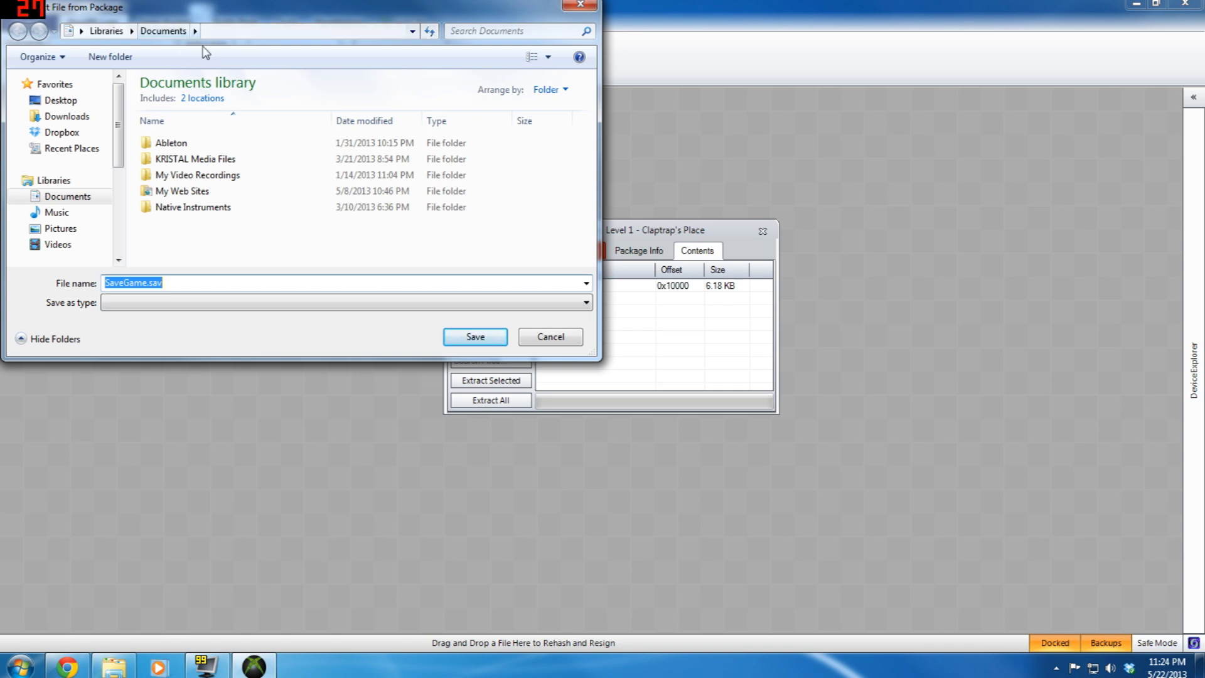
{"action": "left_click_drag", "start_coordinate": [138, 8], "coordinate": [383, 59]}
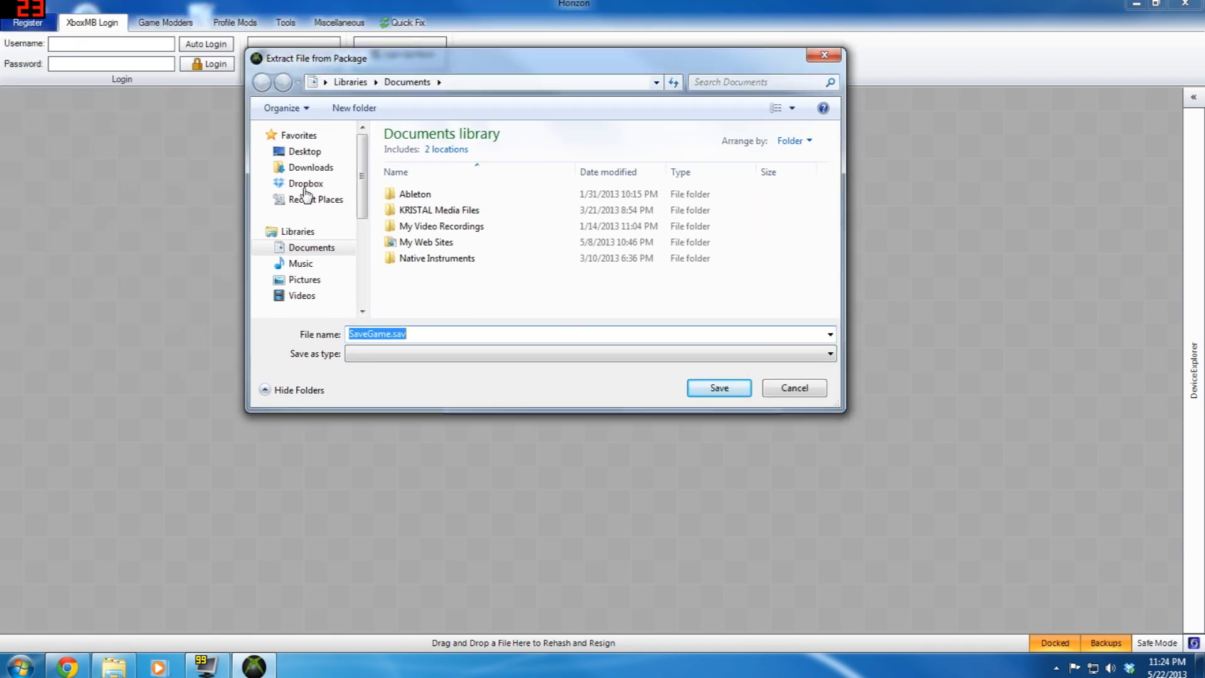
{"action": "left_click", "coordinate": [305, 151]}
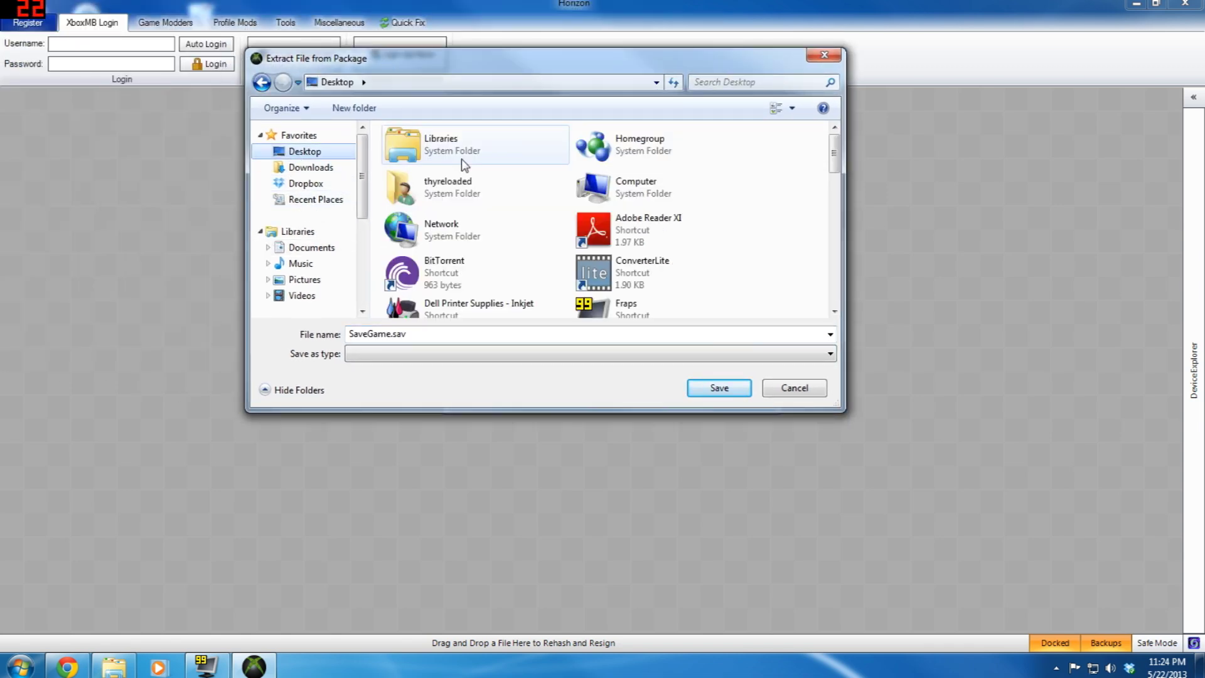
{"action": "scroll", "coordinate": [637, 209], "scroll_direction": "down", "scroll_amount": 3}
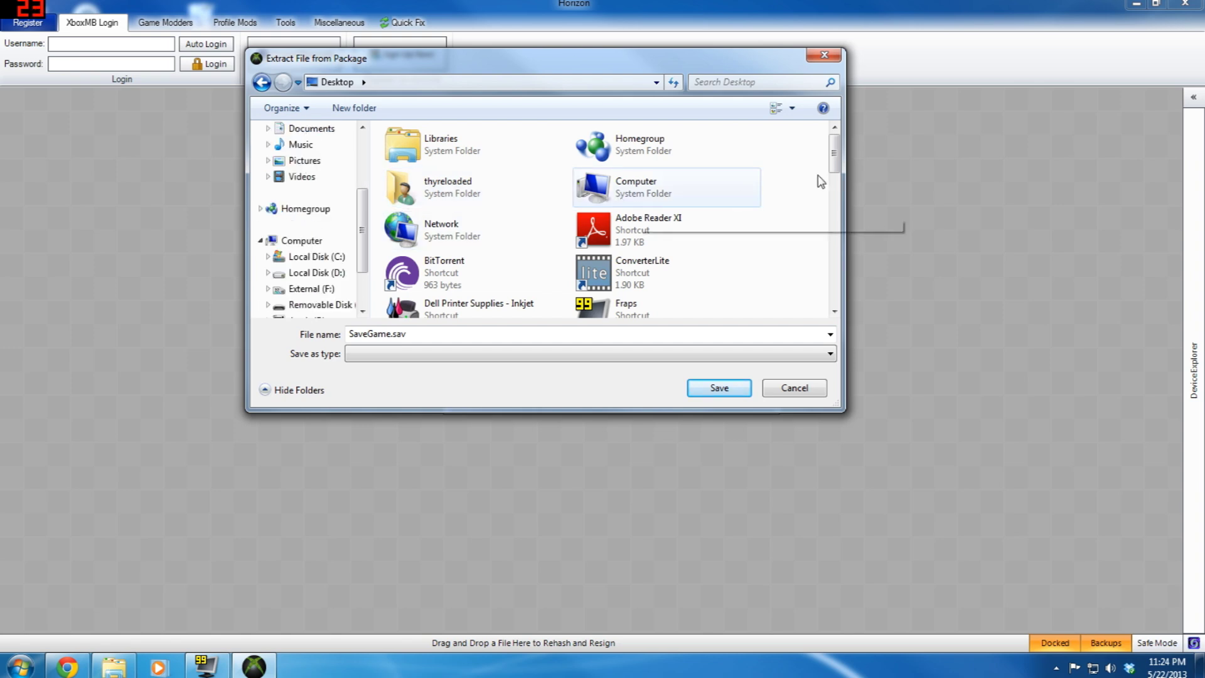
{"action": "left_click_drag", "start_coordinate": [838, 159], "coordinate": [838, 242]}
{"action": "double_click", "coordinate": [640, 200]}
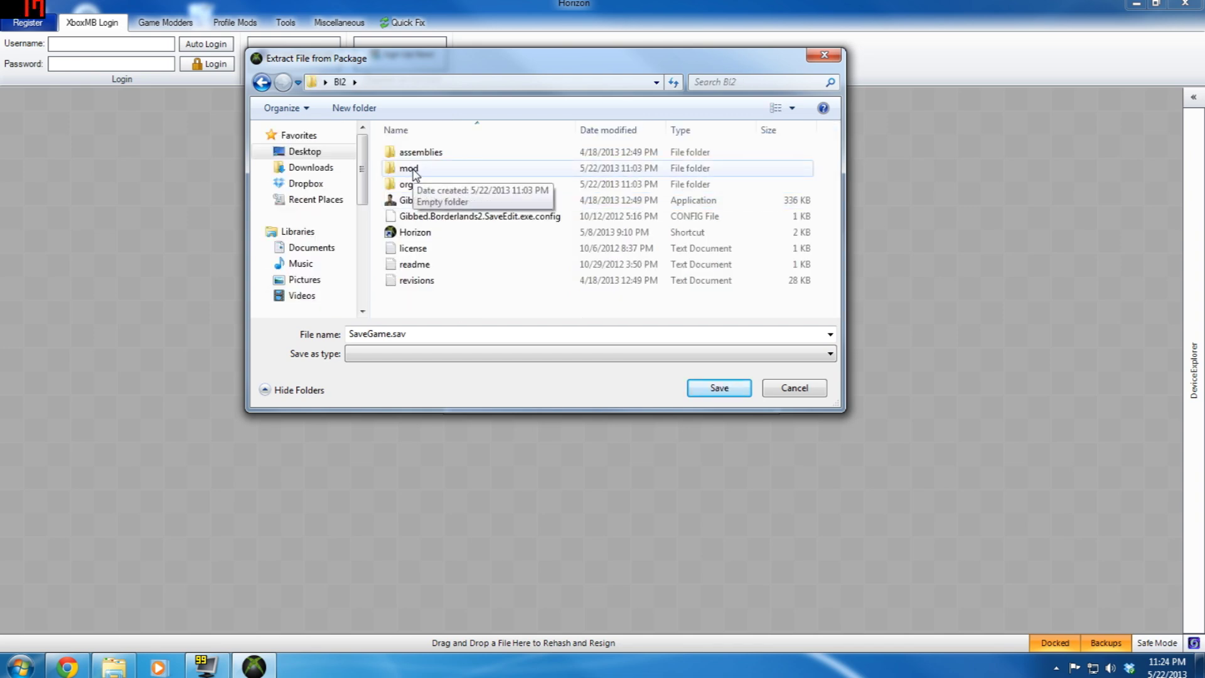
{"action": "left_click", "coordinate": [409, 168]}
{"action": "double_click", "coordinate": [409, 168]}
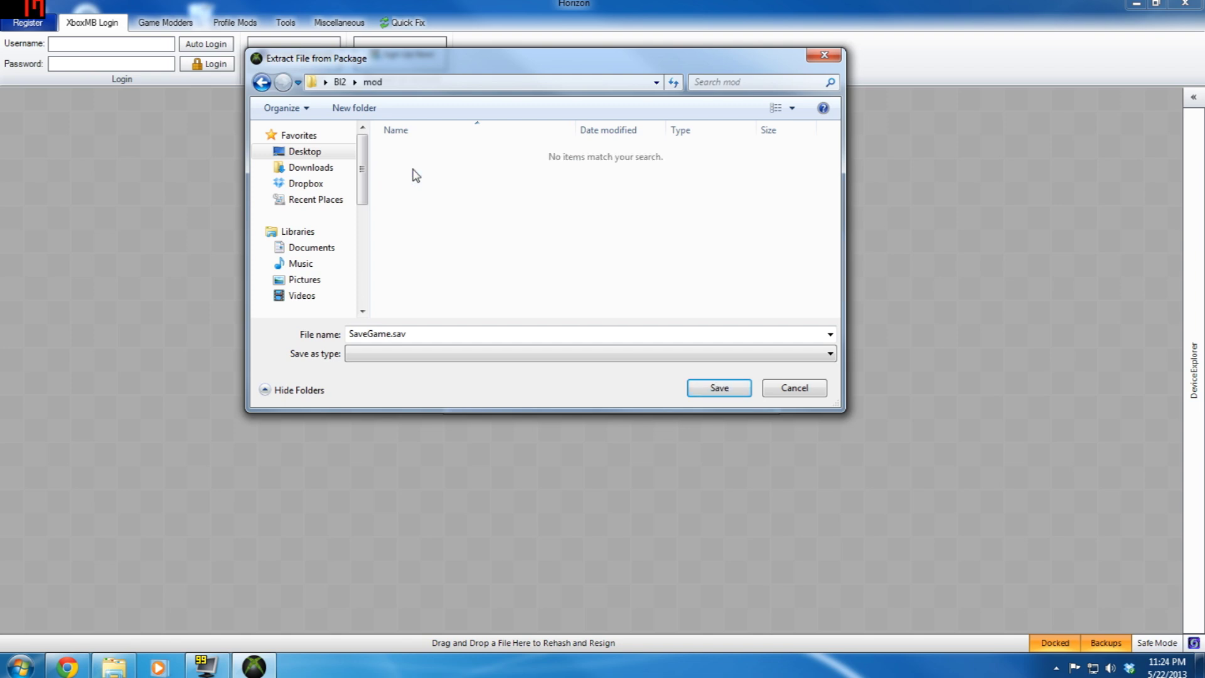
{"action": "left_click", "coordinate": [703, 393]}
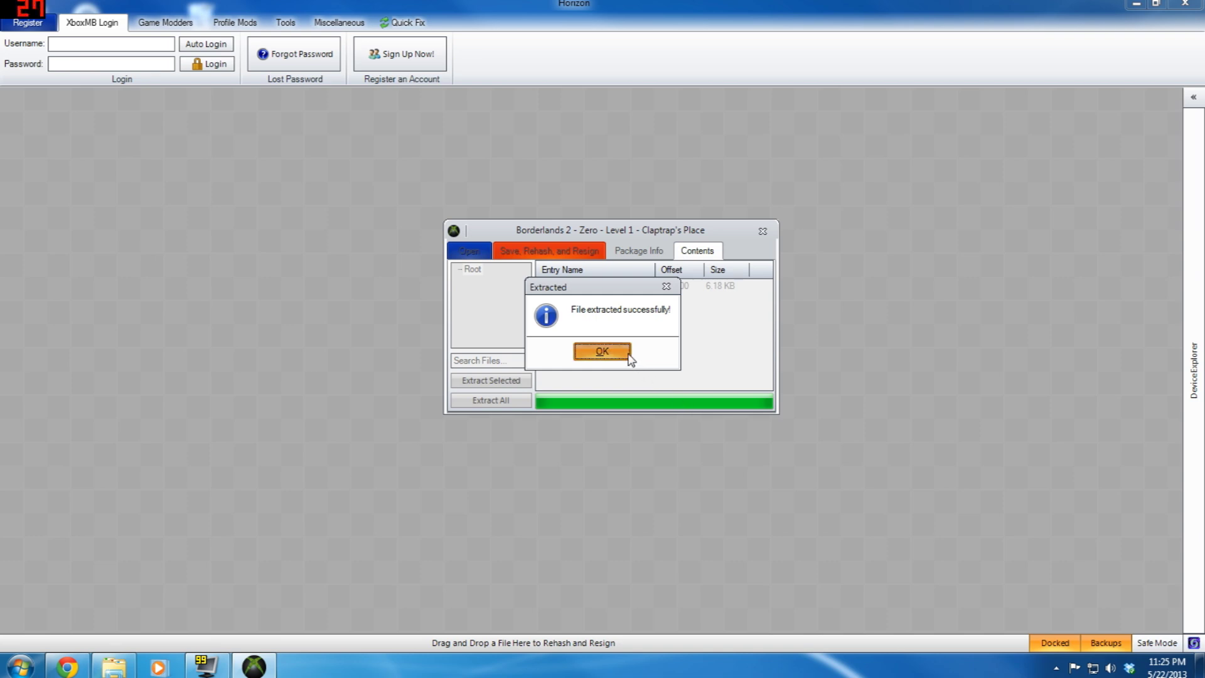
{"action": "left_click", "coordinate": [628, 356]}
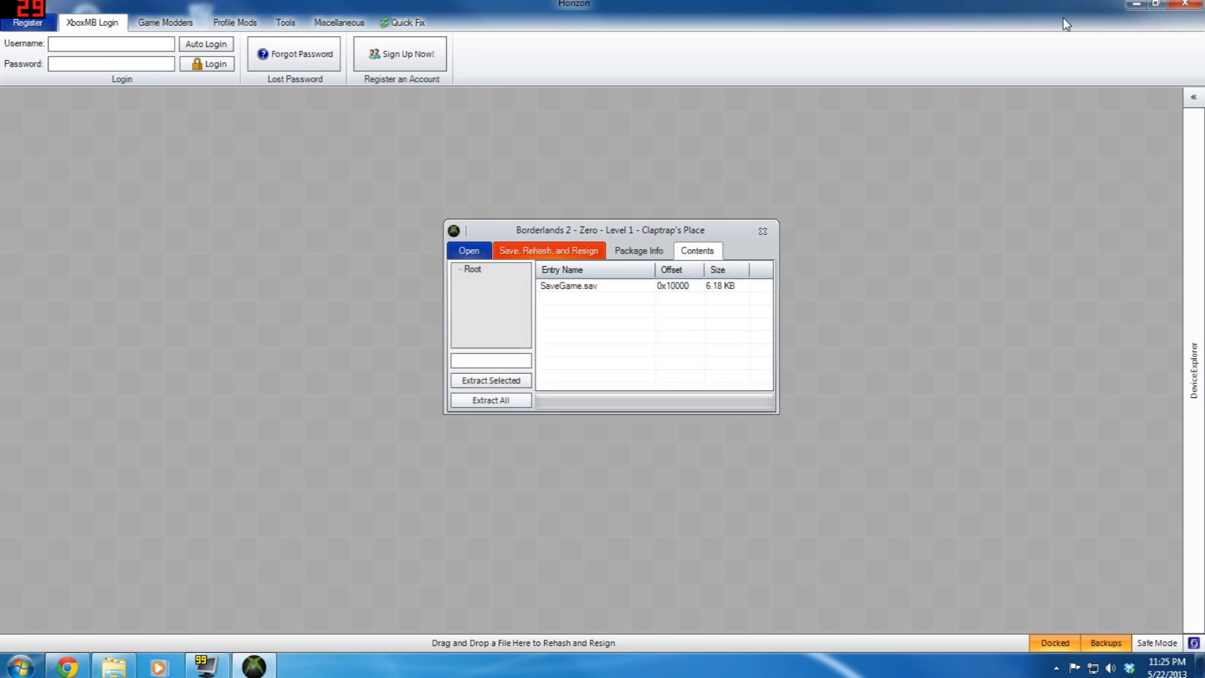
Minimize Horizon and copy SaveGame.sav from the BI2 folder's mod subfolder into its org subfolder
{"action": "left_click", "coordinate": [1137, 5]}
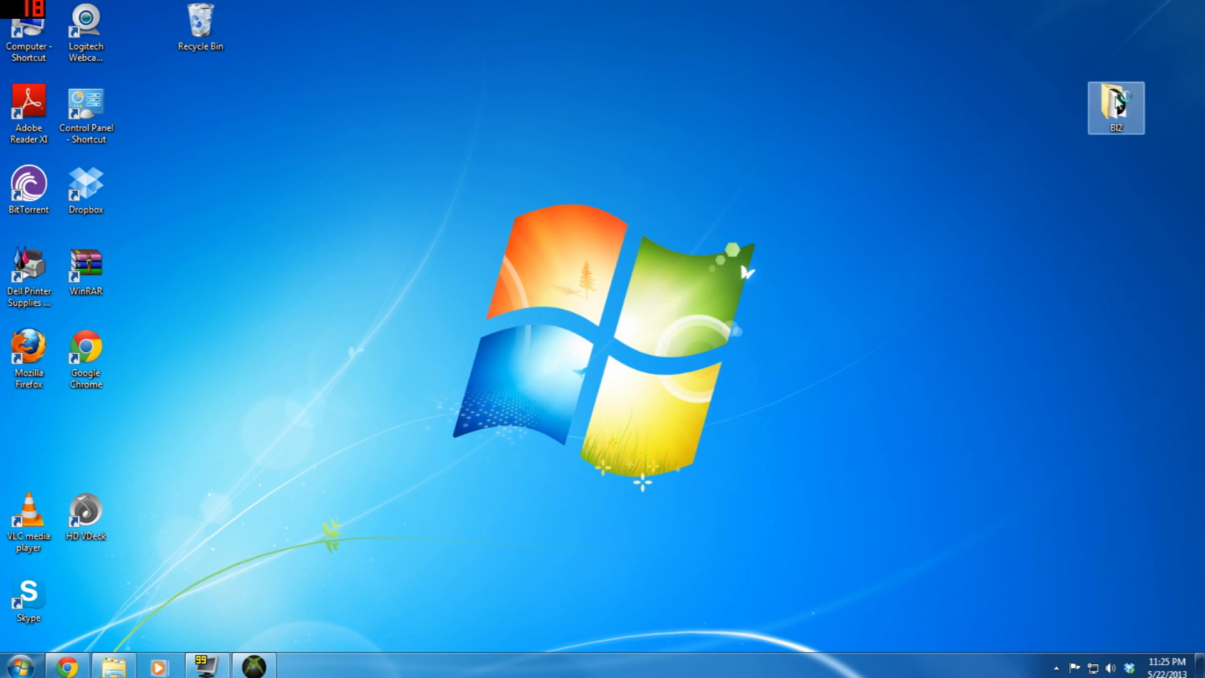
{"action": "double_click", "coordinate": [1117, 104]}
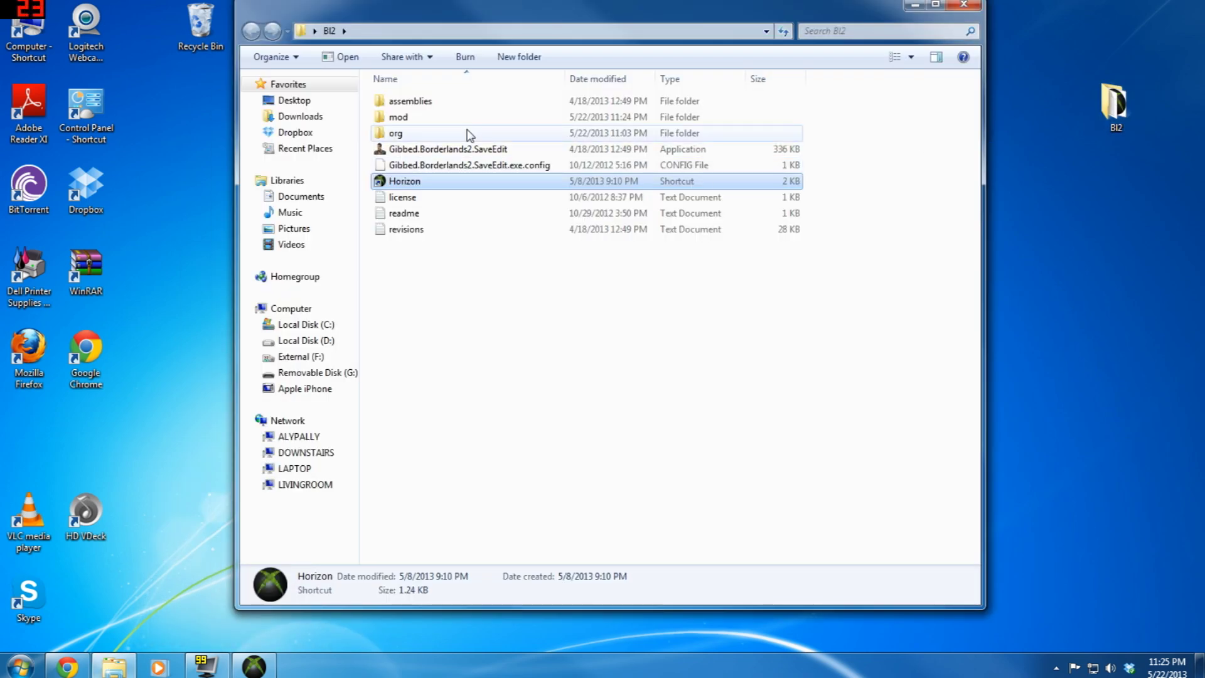
{"action": "double_click", "coordinate": [399, 117]}
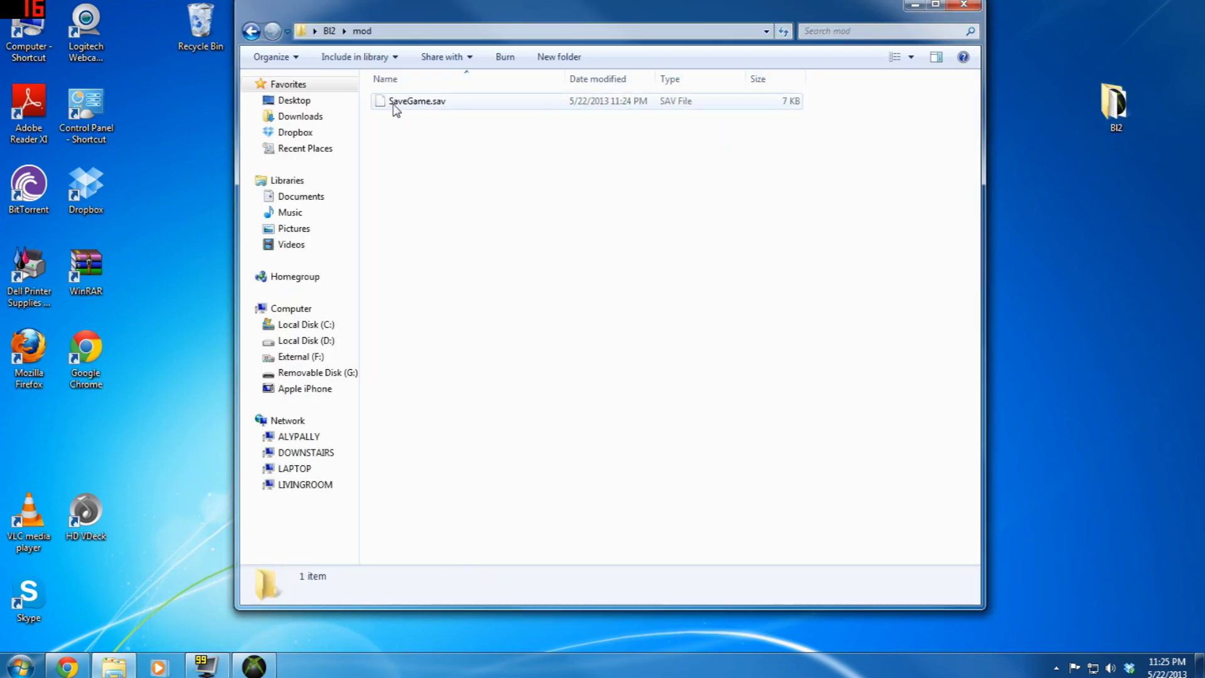
{"action": "left_click", "coordinate": [395, 108]}
{"action": "right_click", "coordinate": [395, 107]}
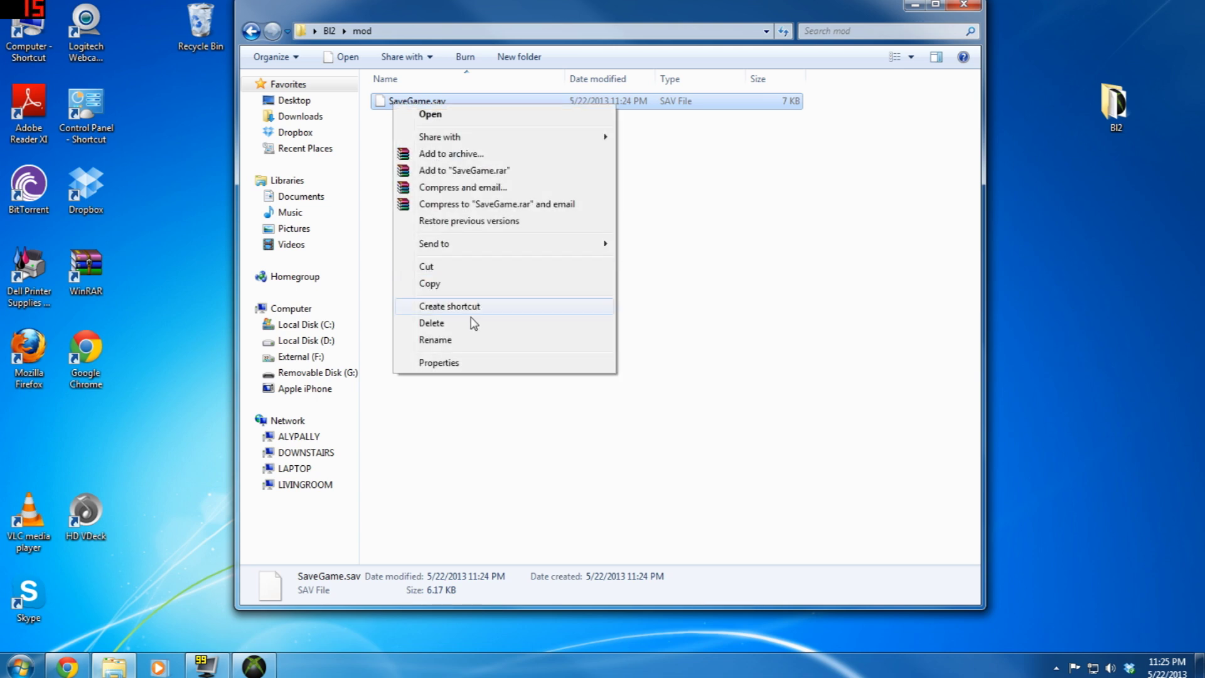
{"action": "left_click", "coordinate": [457, 290]}
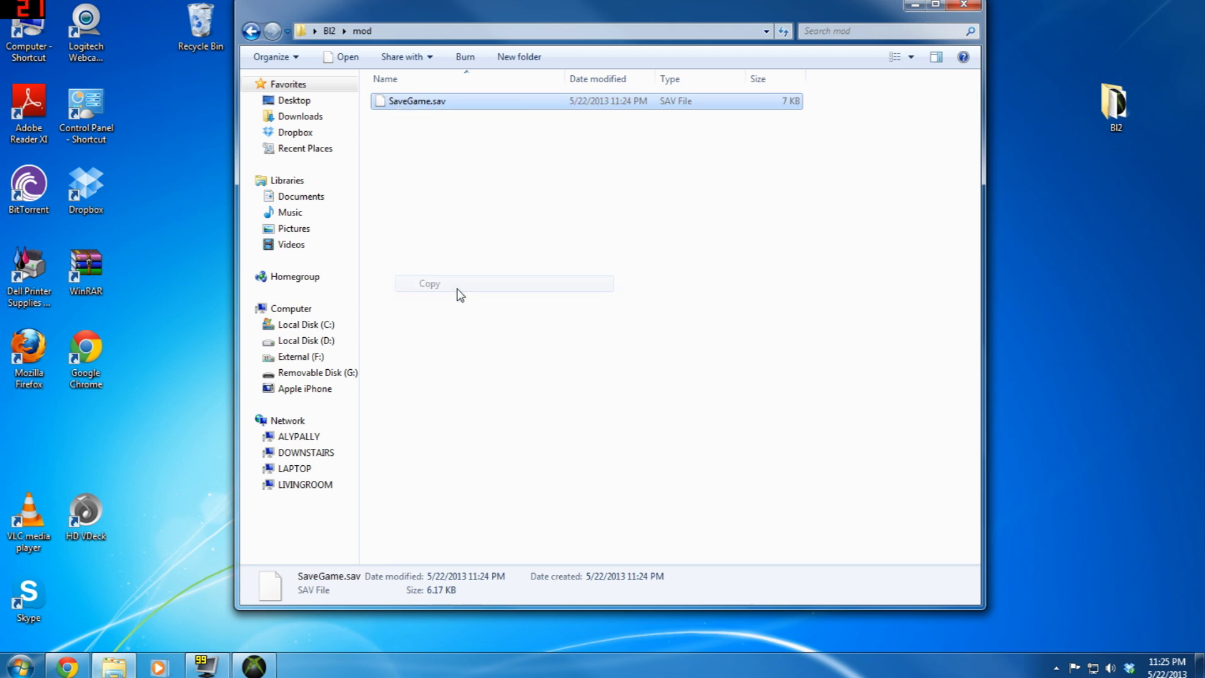
{"action": "left_click", "coordinate": [250, 33]}
{"action": "double_click", "coordinate": [379, 133]}
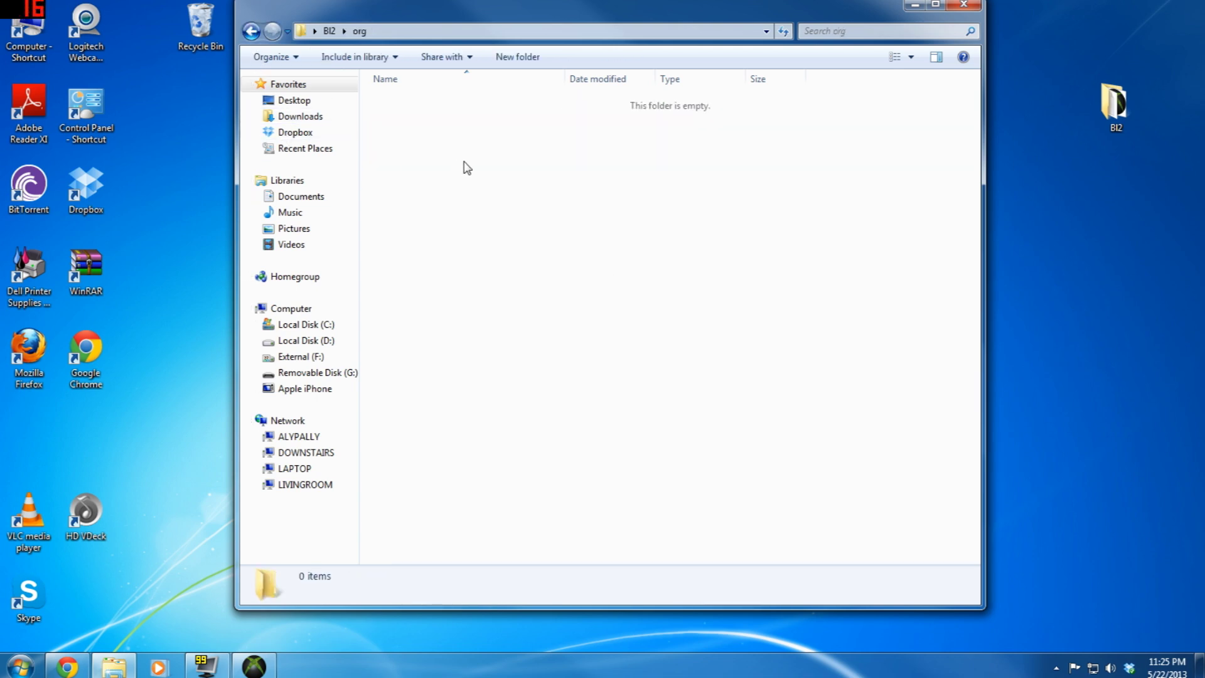
{"action": "key", "text": "ctrl+v"}
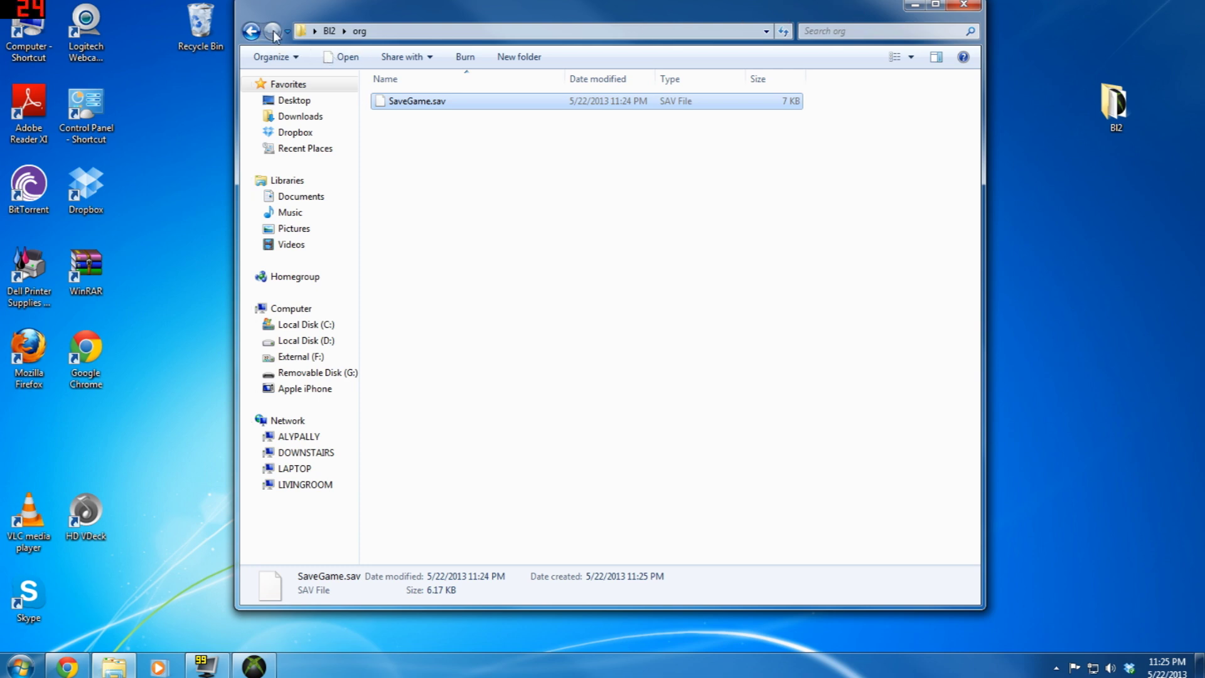
Launch Gibbed.Borderlands2.SaveEdit from the BI2 folder, minimize the folder window and maximize the editor
{"action": "left_click", "coordinate": [251, 30]}
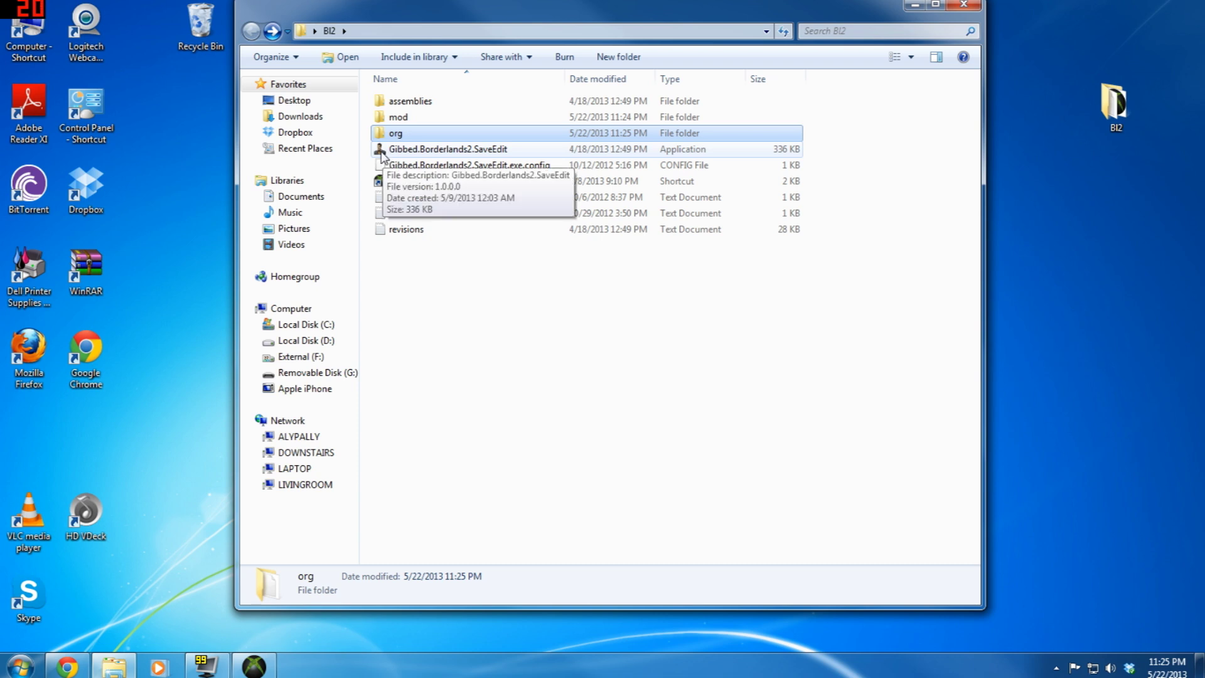
{"action": "double_click", "coordinate": [405, 150]}
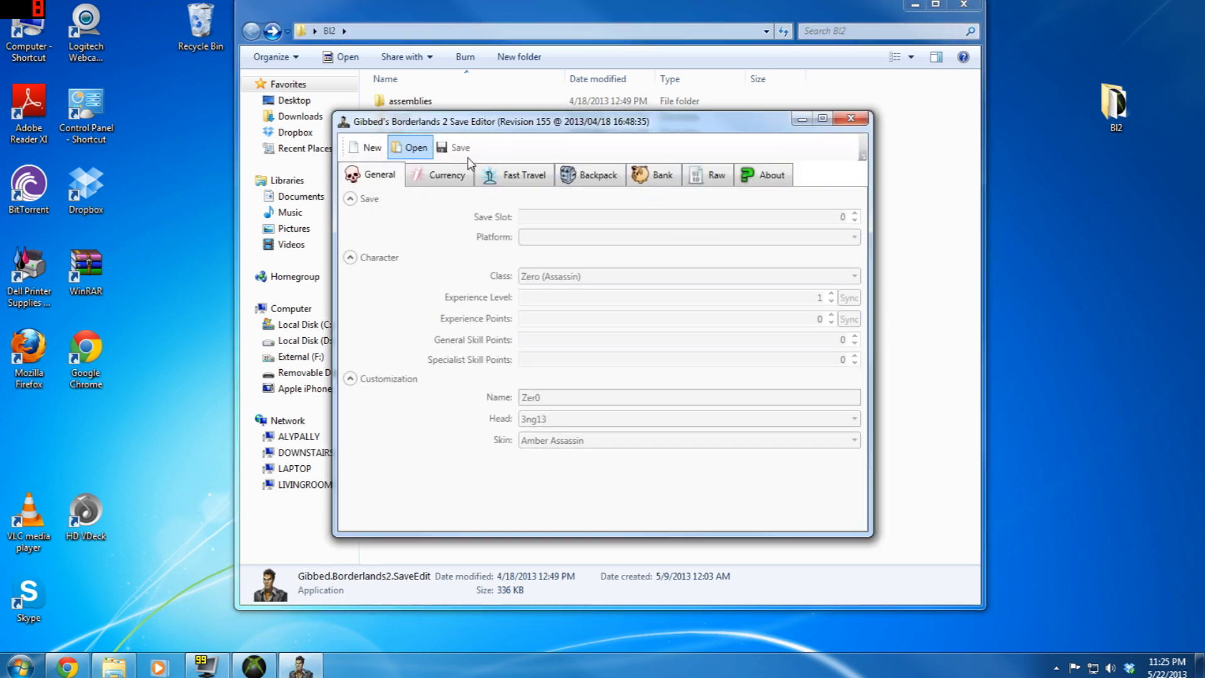
{"action": "left_click", "coordinate": [915, 6]}
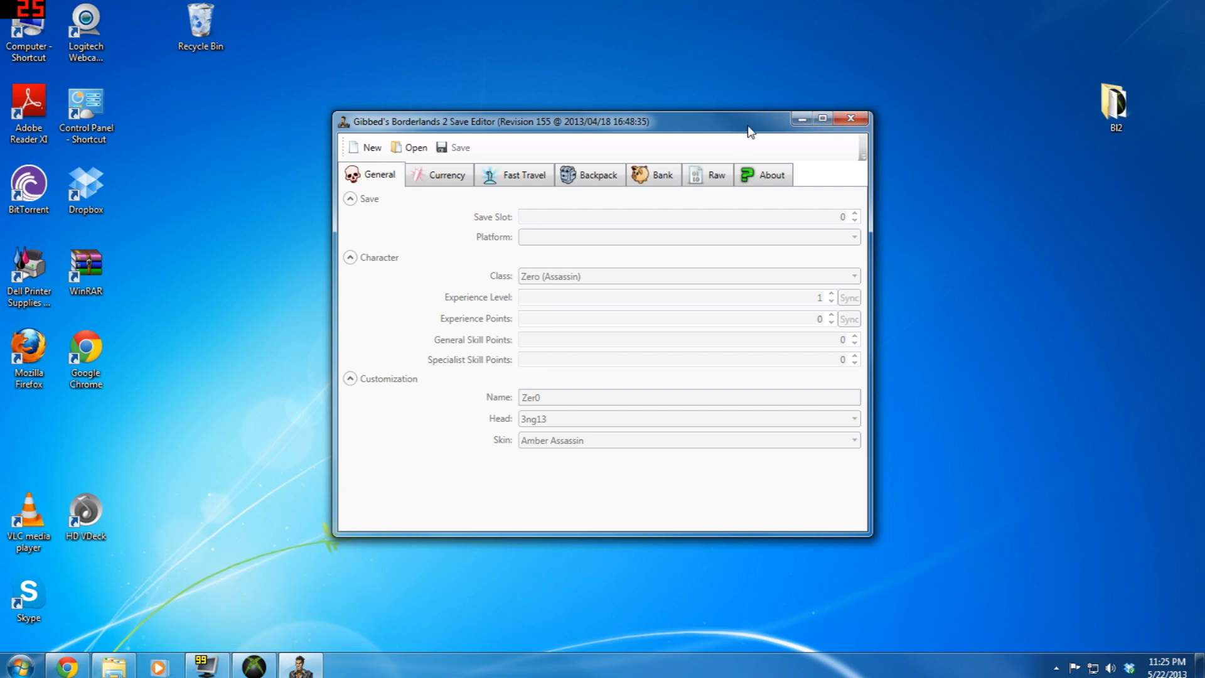
{"action": "left_click", "coordinate": [820, 121]}
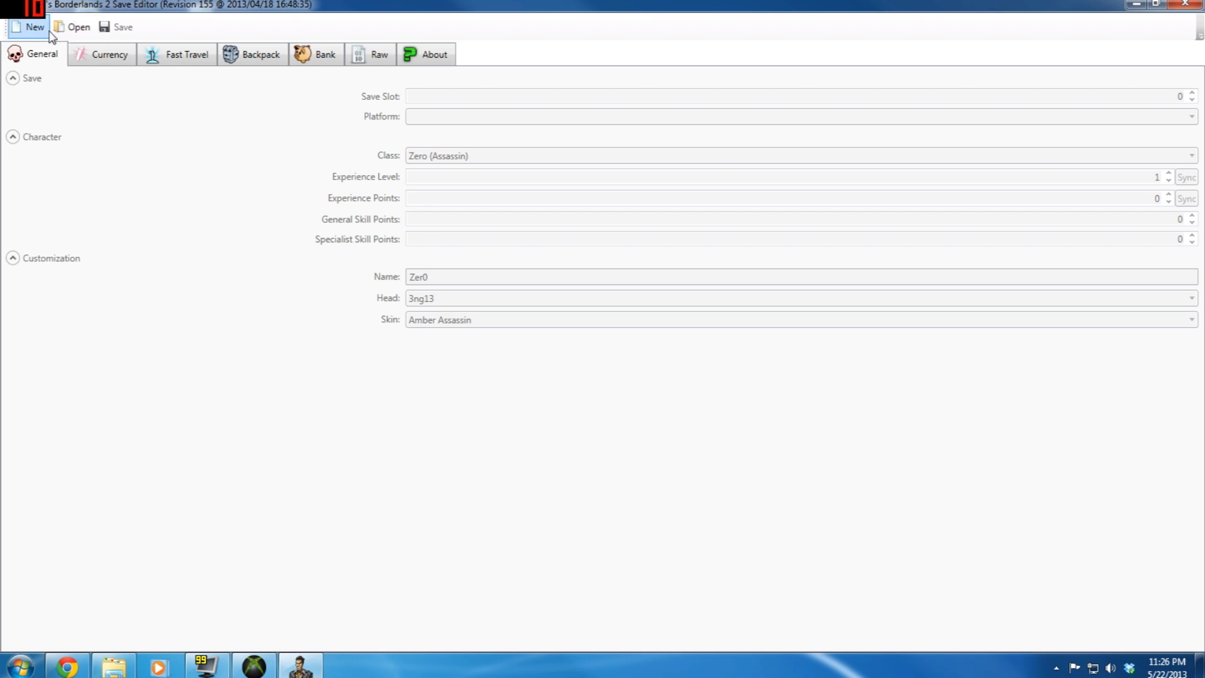
Try to open SaveGame.sav from the desktop's BI2\mod folder with the PC Save Files type
{"action": "left_click", "coordinate": [75, 31]}
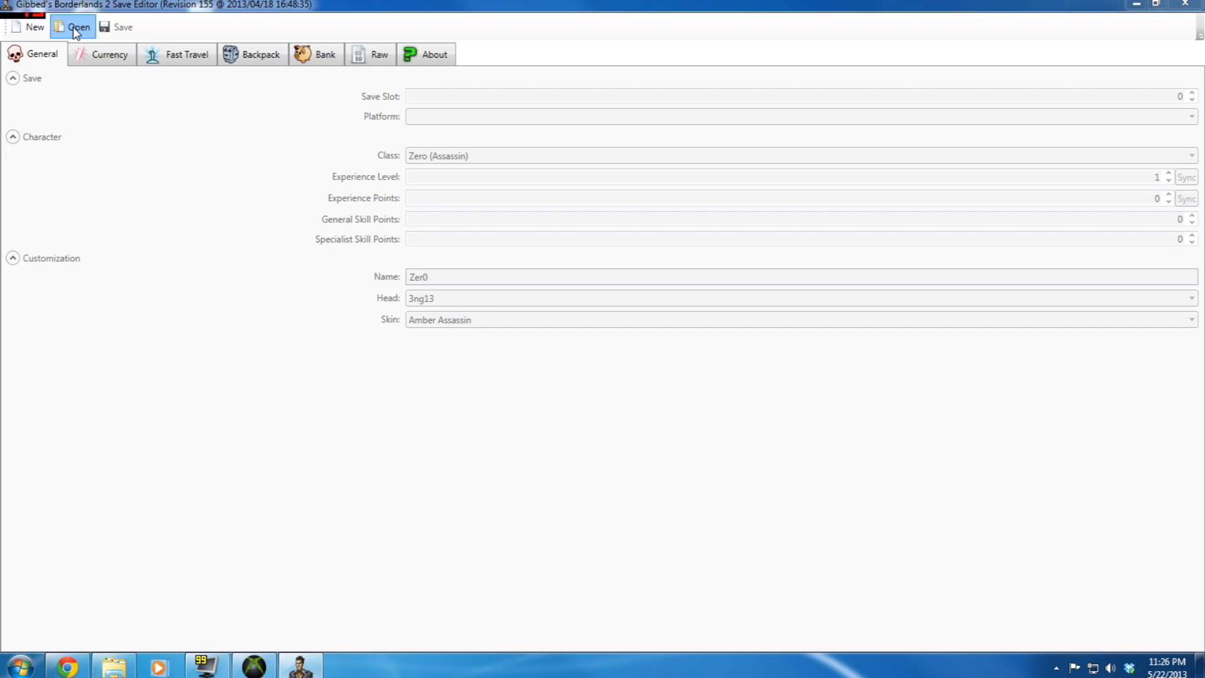
{"action": "left_click_drag", "start_coordinate": [207, 22], "coordinate": [567, 81]}
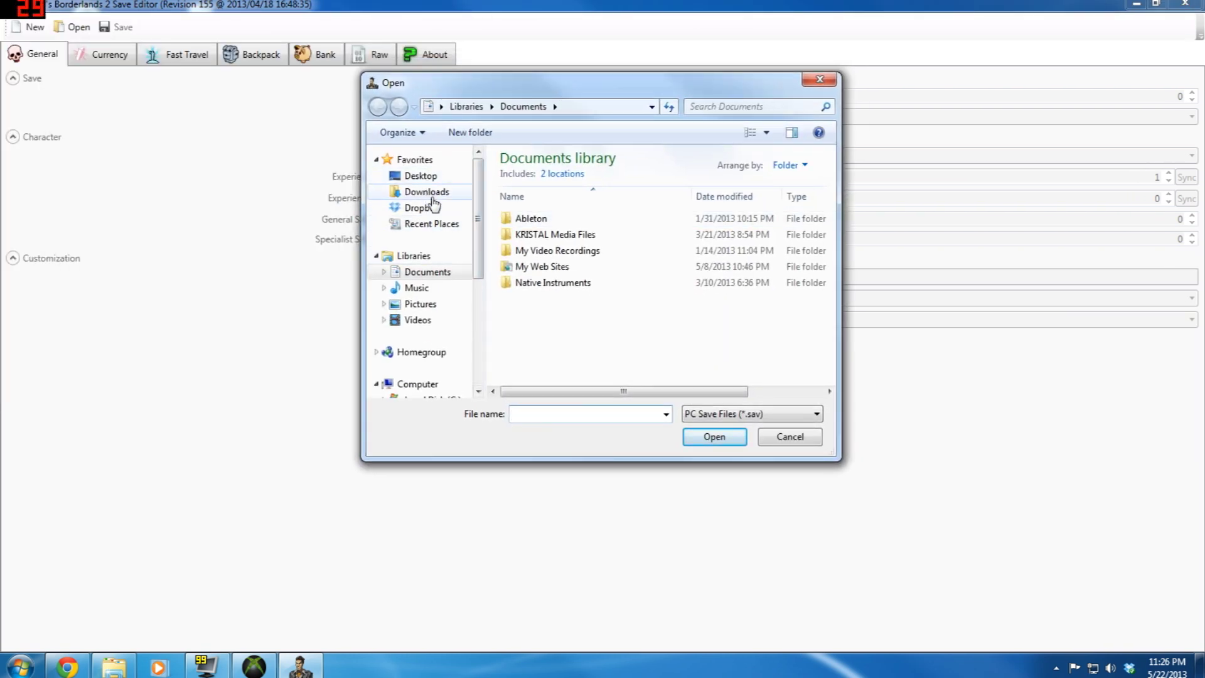
{"action": "left_click", "coordinate": [421, 177]}
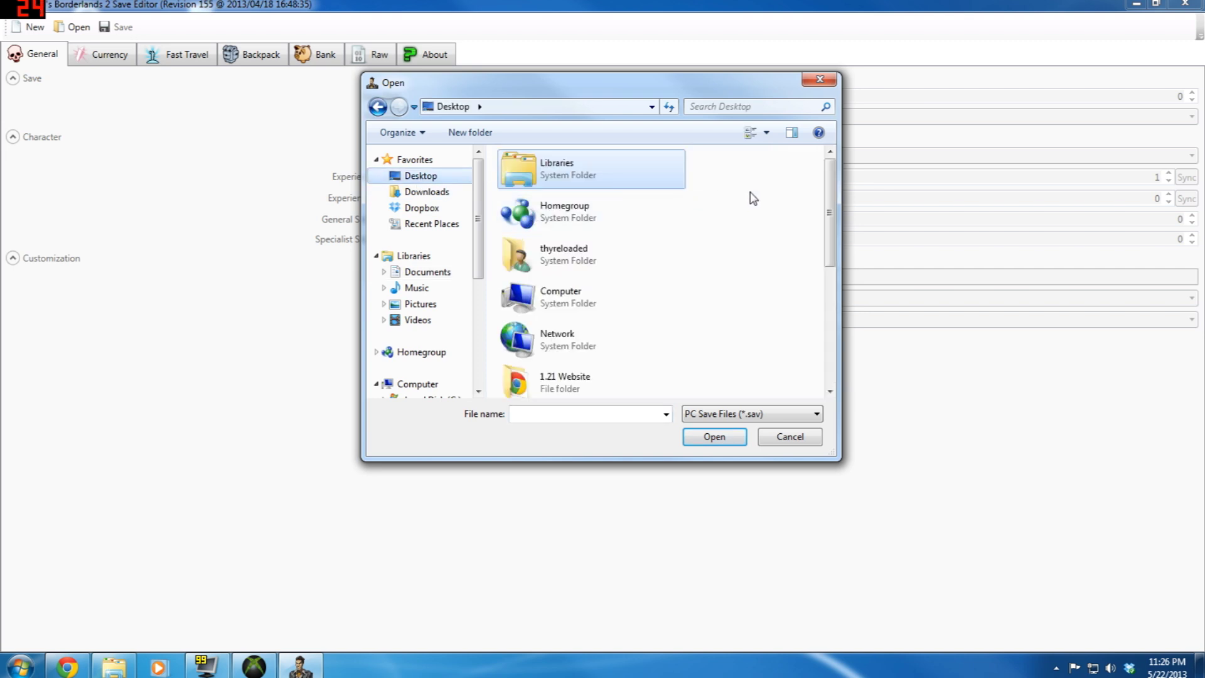
{"action": "left_click_drag", "start_coordinate": [830, 194], "coordinate": [827, 268]}
{"action": "left_click", "coordinate": [597, 248]}
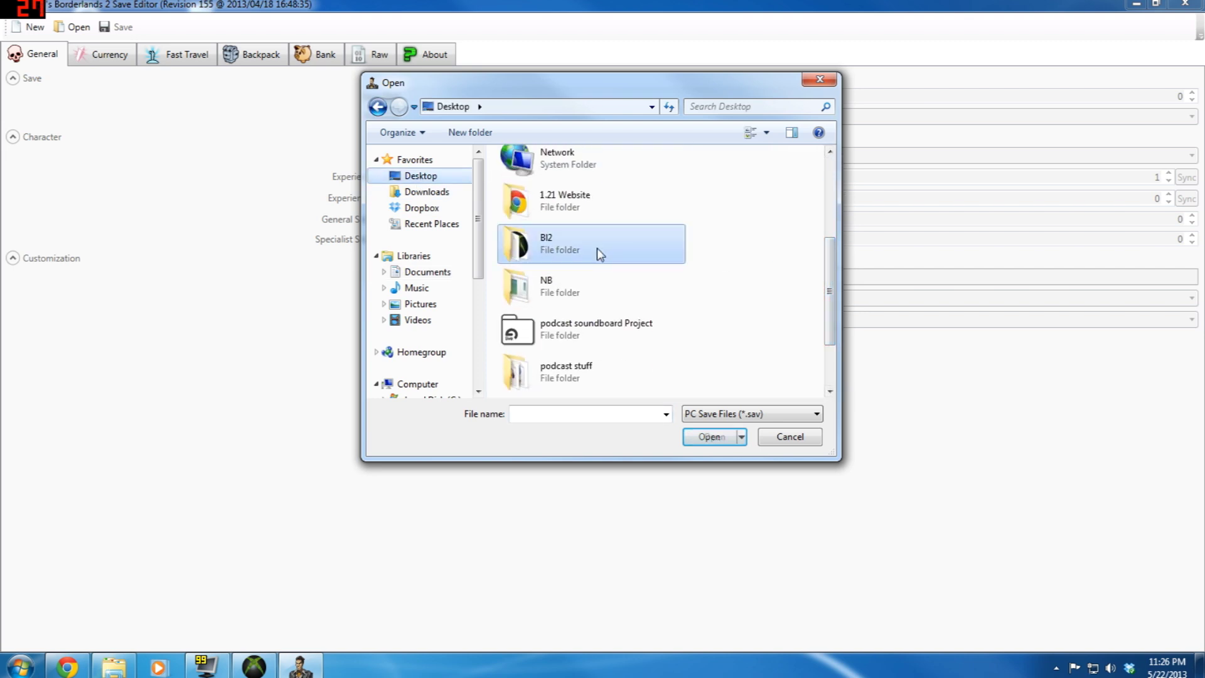
{"action": "double_click", "coordinate": [597, 248]}
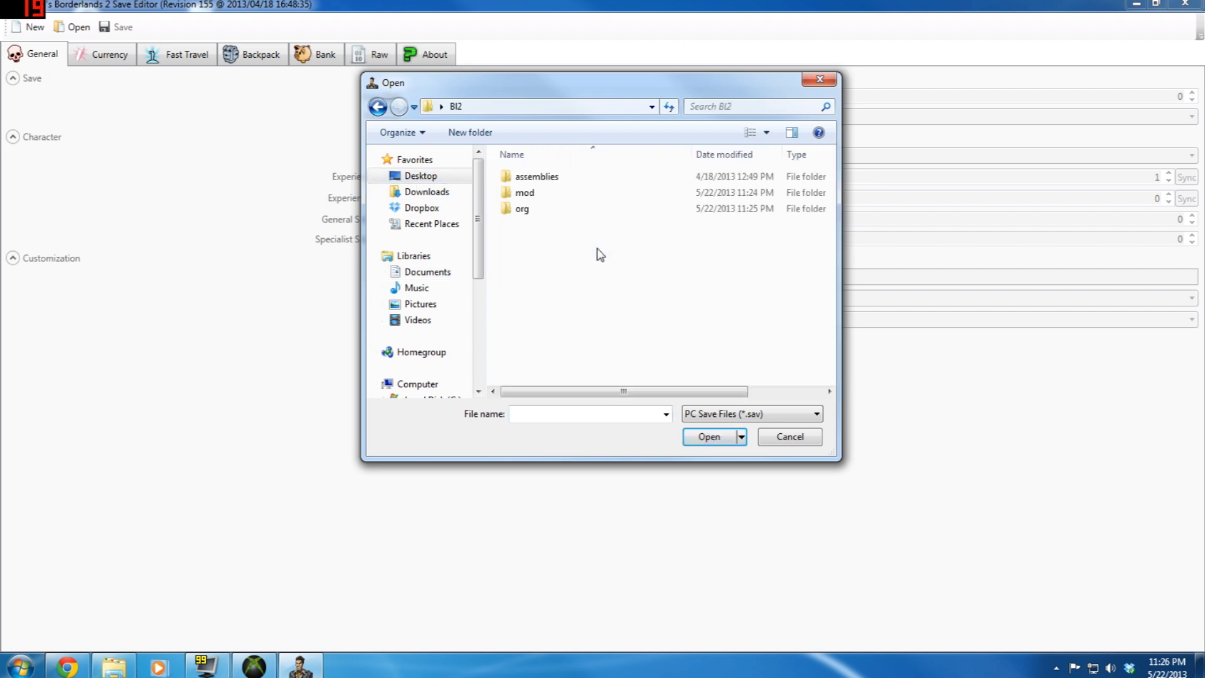
{"action": "double_click", "coordinate": [529, 199]}
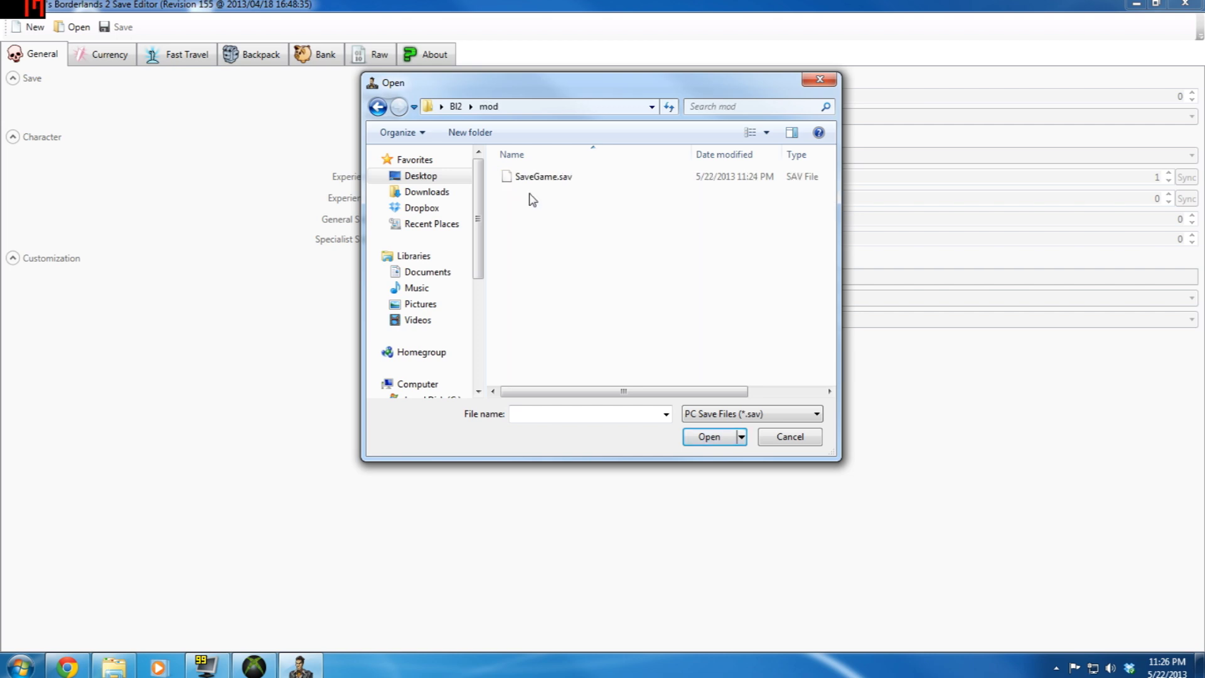
{"action": "left_click", "coordinate": [544, 178]}
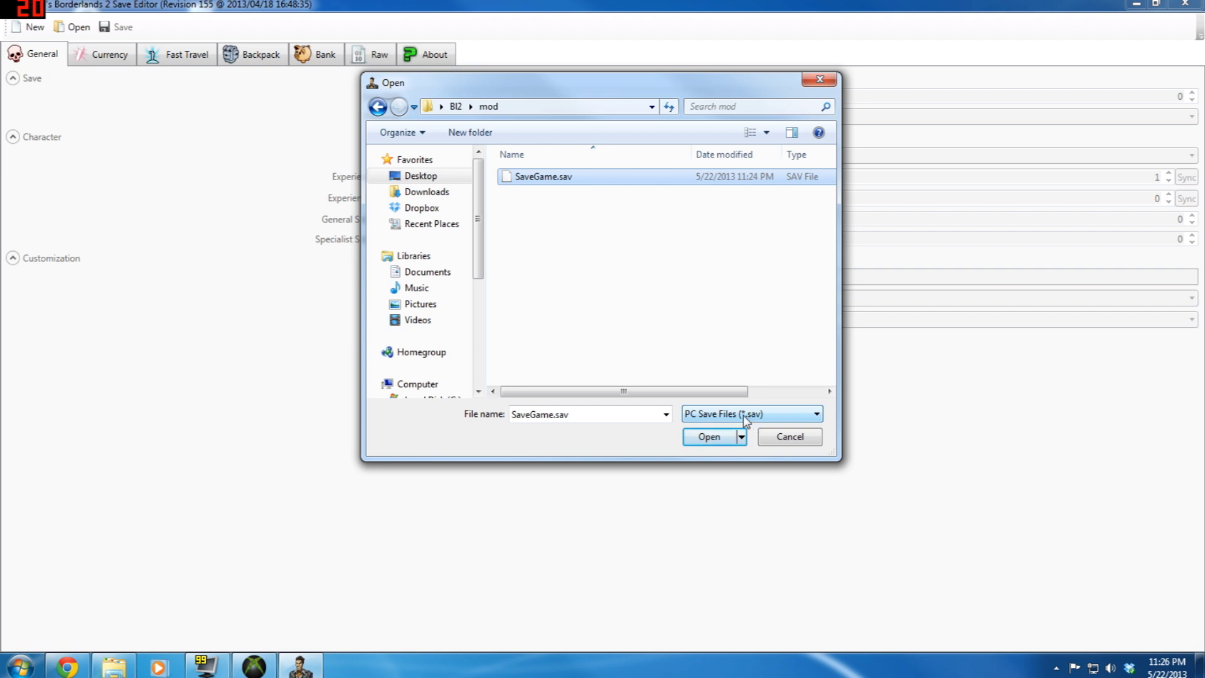
{"action": "left_click", "coordinate": [717, 440]}
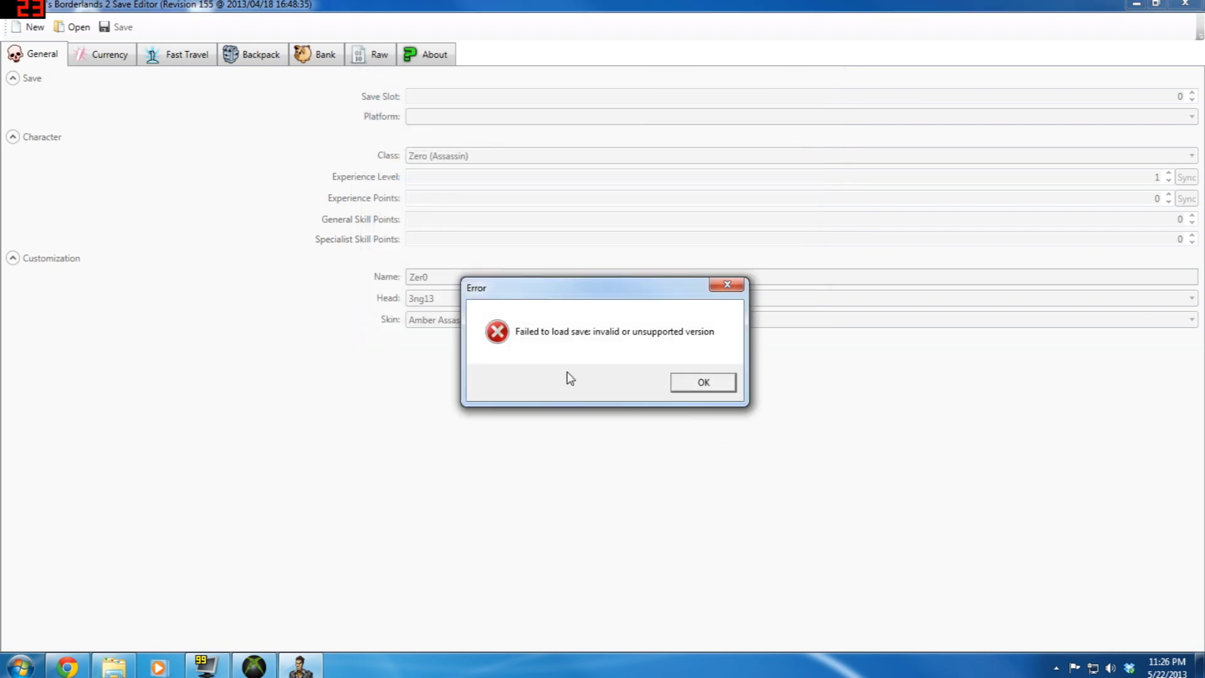
{"action": "left_click", "coordinate": [701, 381]}
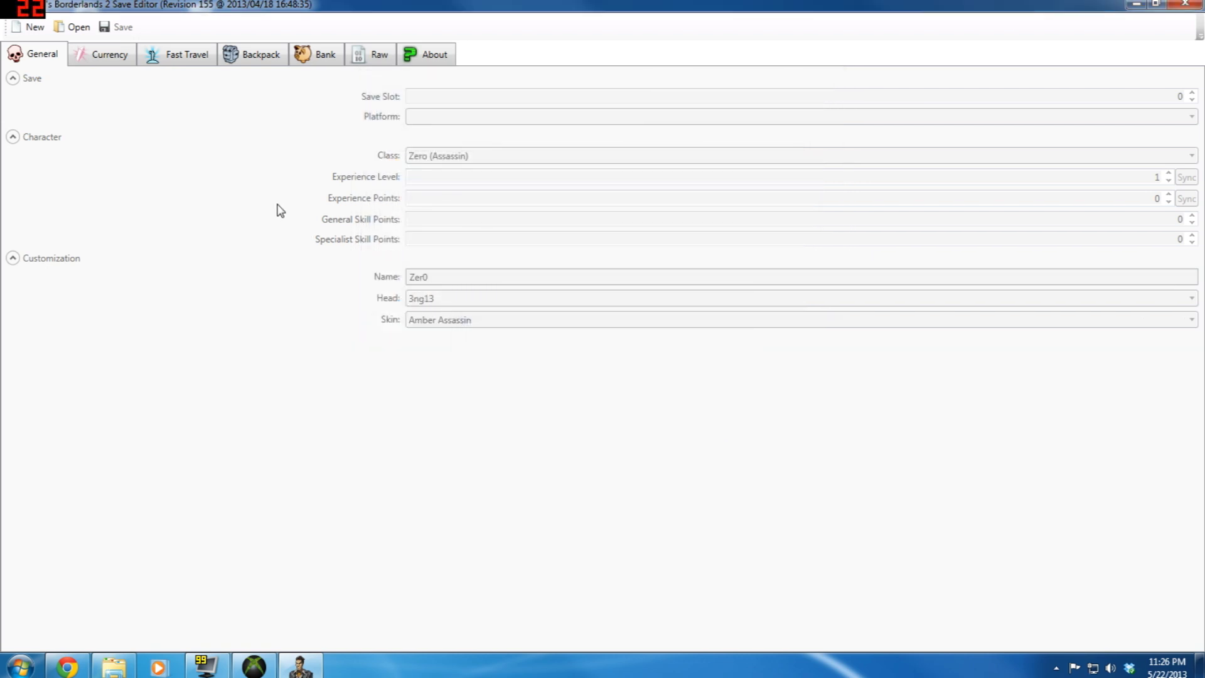
Open SaveGame.sav from the BI2\mod folder with the file type set to X360 Save Files
{"action": "left_click", "coordinate": [78, 27]}
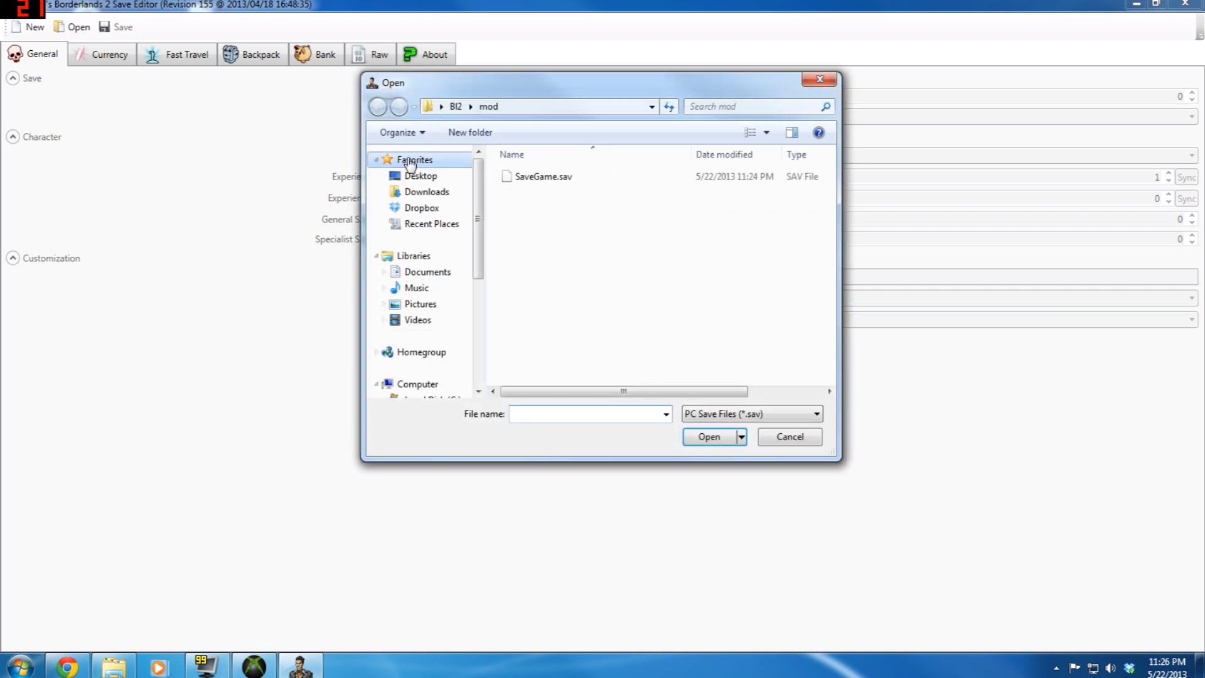
{"action": "left_click", "coordinate": [586, 178]}
{"action": "left_click", "coordinate": [814, 414]}
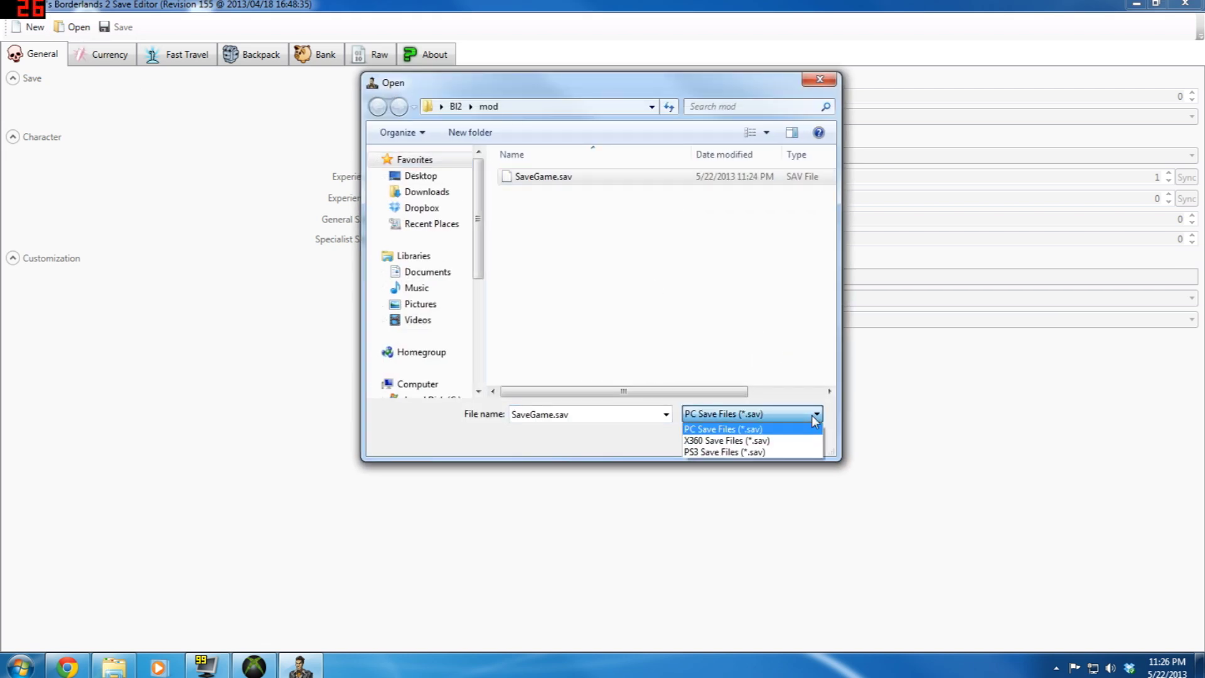
{"action": "left_click", "coordinate": [808, 447]}
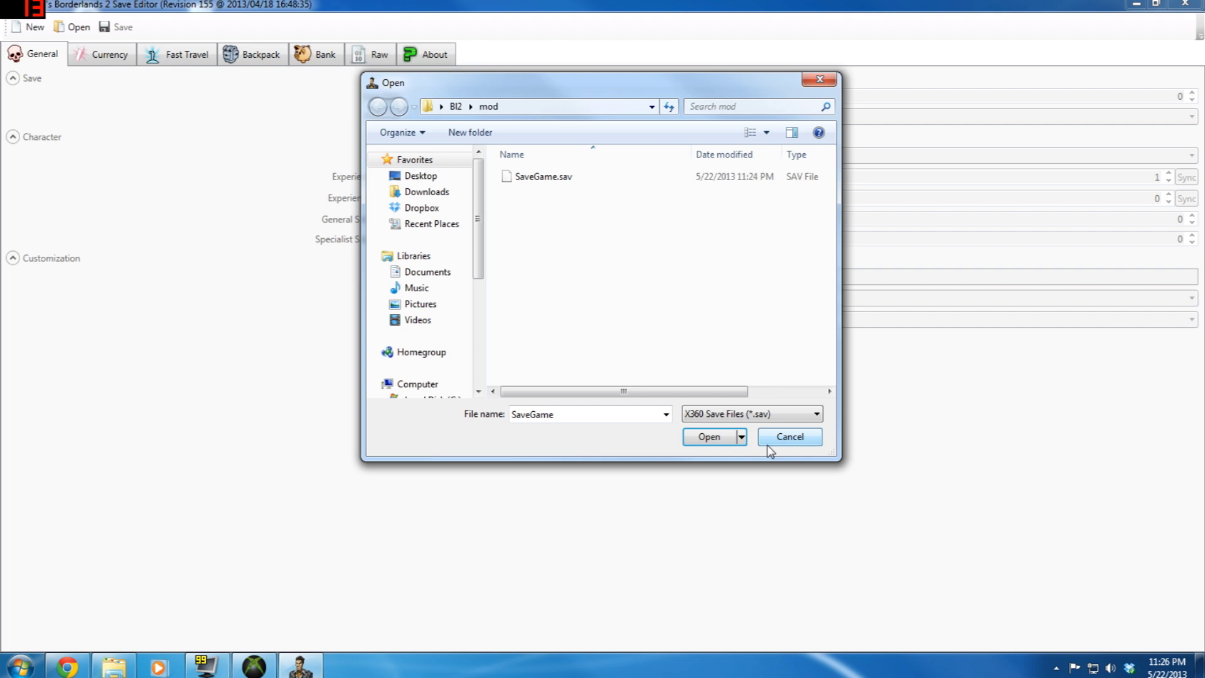
{"action": "left_click", "coordinate": [722, 439]}
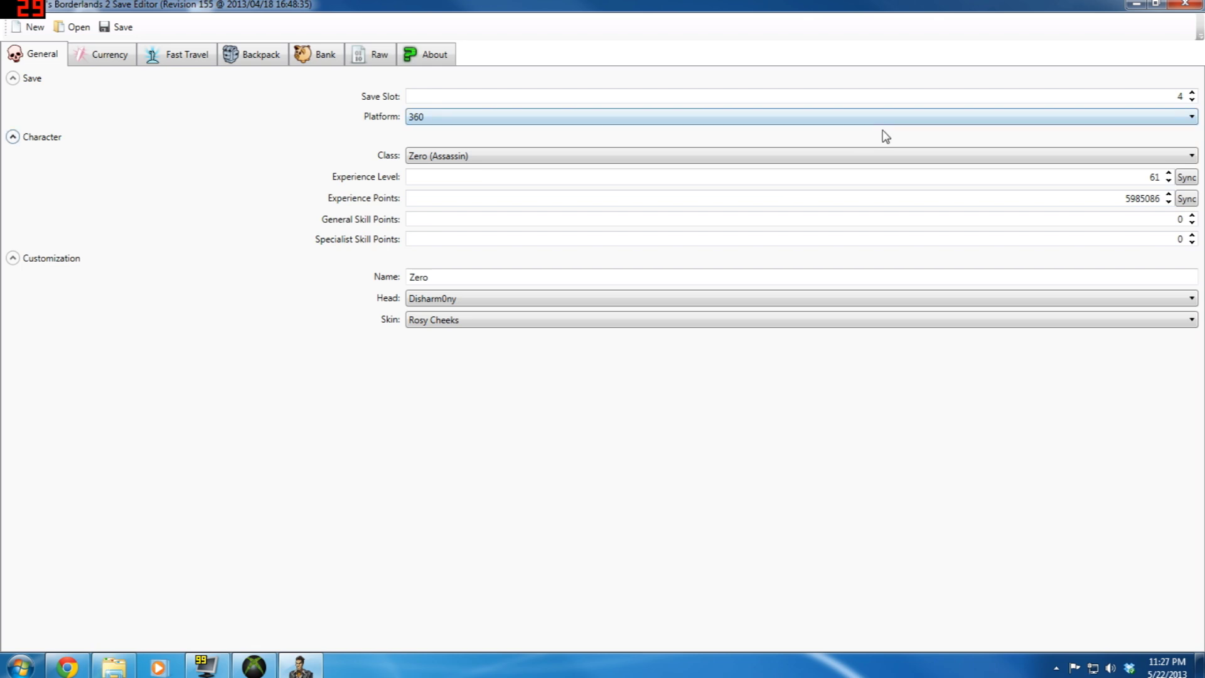
Set the experience level to 10, restore 61, and change it to 20 with the experience points synchronized from the level
{"action": "left_click", "coordinate": [1192, 118]}
{"action": "left_click", "coordinate": [1192, 118]}
{"action": "double_click", "coordinate": [1153, 177]}
{"action": "type", "text": "10"}
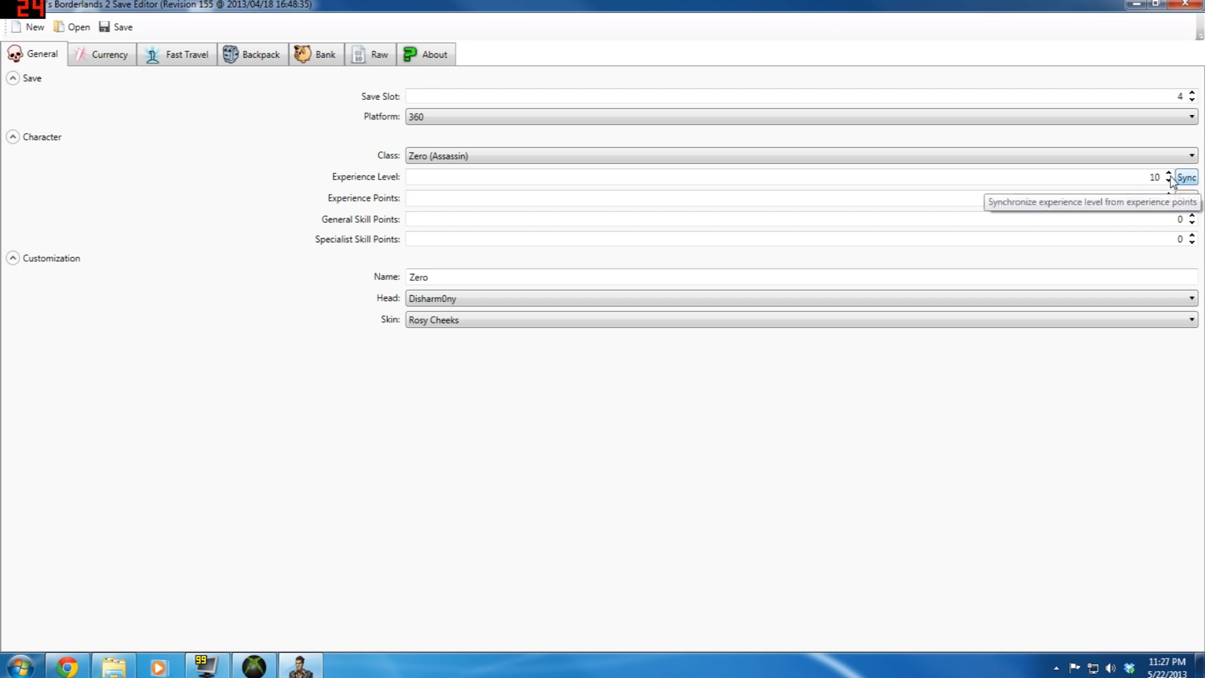
{"action": "double_click", "coordinate": [1153, 177]}
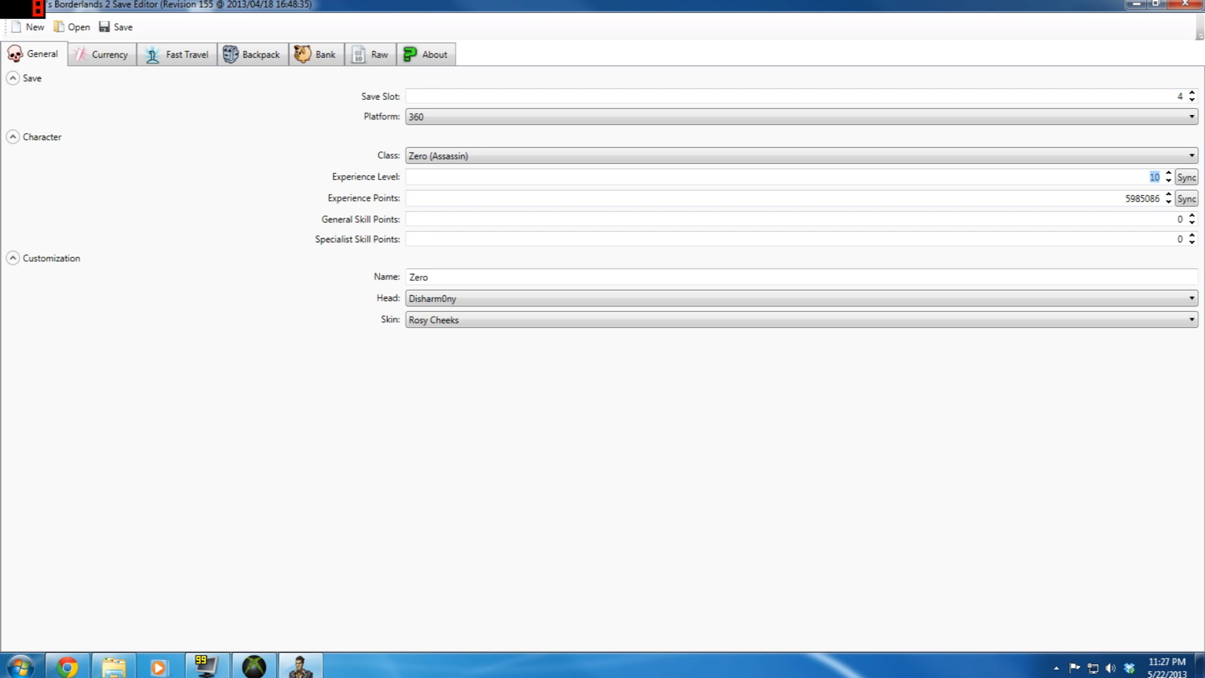
{"action": "type", "text": "61"}
{"action": "key", "text": "ctrl+a"}
{"action": "type", "text": "20"}
{"action": "left_click", "coordinate": [1183, 199]}
Set the character's experience level to 61 and synchronize the experience points from it
{"action": "double_click", "coordinate": [1155, 177]}
{"action": "type", "text": "61"}
{"action": "left_click", "coordinate": [1185, 201]}
{"action": "left_click", "coordinate": [1188, 200]}
Browse the available head and skin options for the character without changing the selection
{"action": "left_click", "coordinate": [1192, 299]}
{"action": "left_click_drag", "start_coordinate": [1192, 348], "coordinate": [1190, 317]}
{"action": "left_click", "coordinate": [1192, 319]}
{"action": "left_click", "coordinate": [1192, 319]}
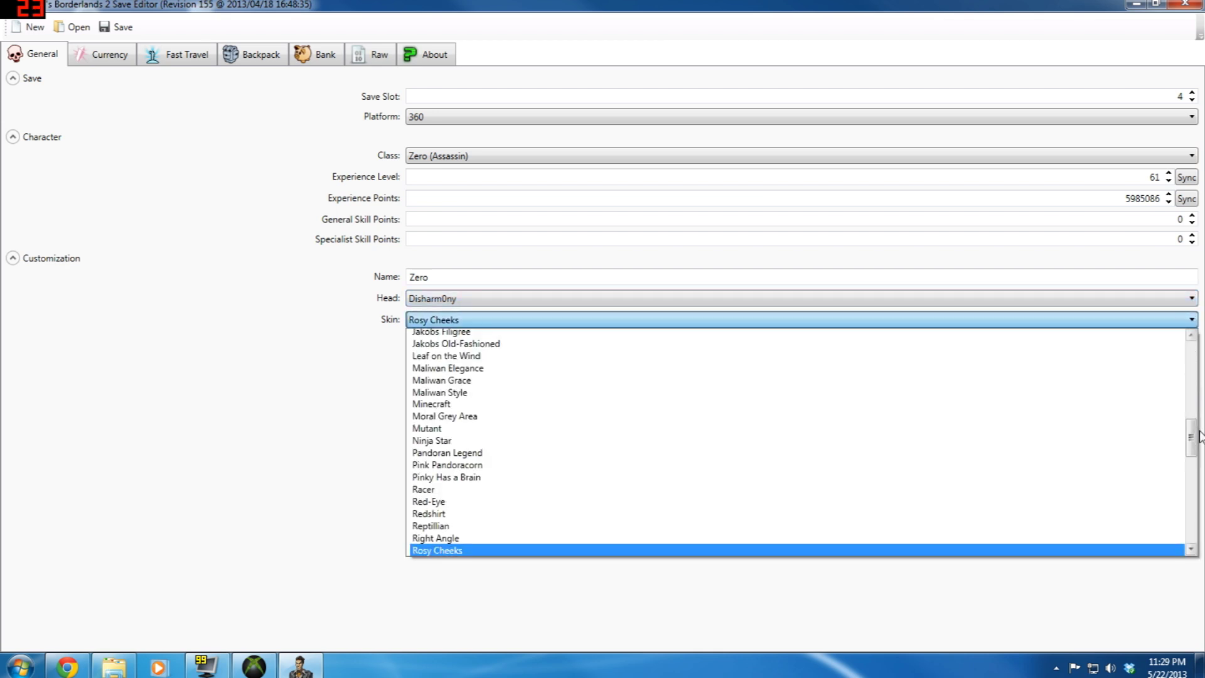
{"action": "left_click_drag", "start_coordinate": [1192, 438], "coordinate": [1191, 392]}
{"action": "left_click", "coordinate": [1192, 321]}
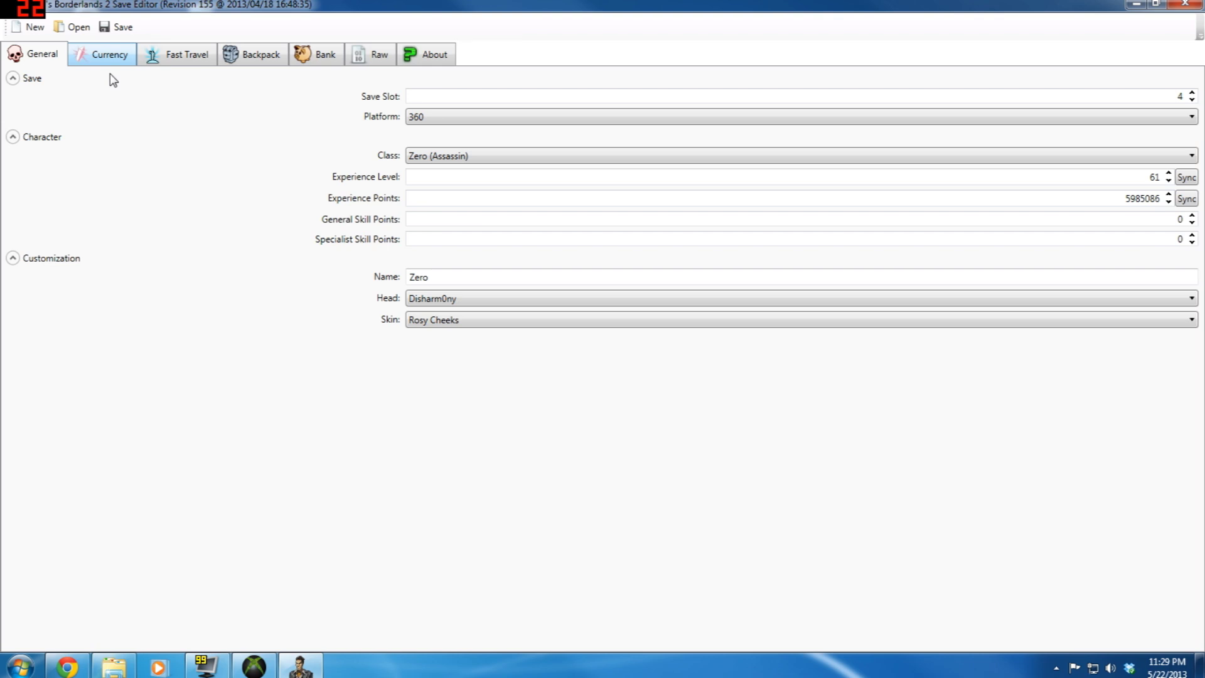
Set the Eridium amount to 500 and check the reserved currency entries
{"action": "left_click", "coordinate": [108, 57]}
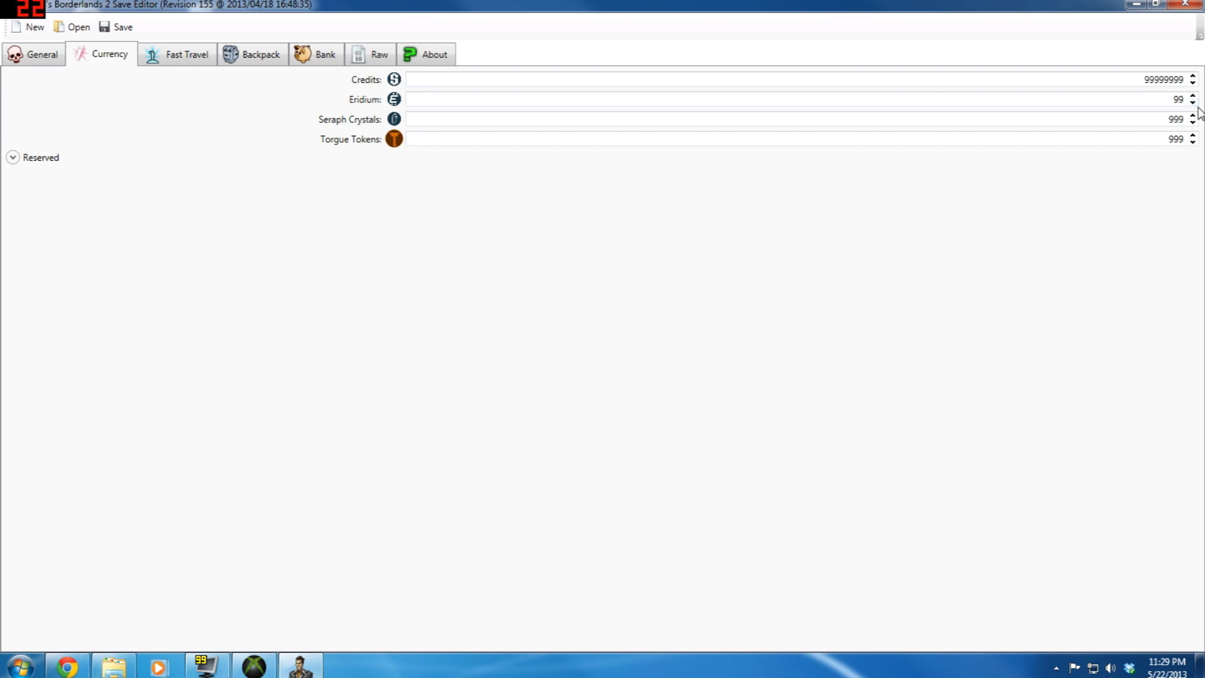
{"action": "key", "text": "BackSpace"}
{"action": "key", "text": "BackSpace"}
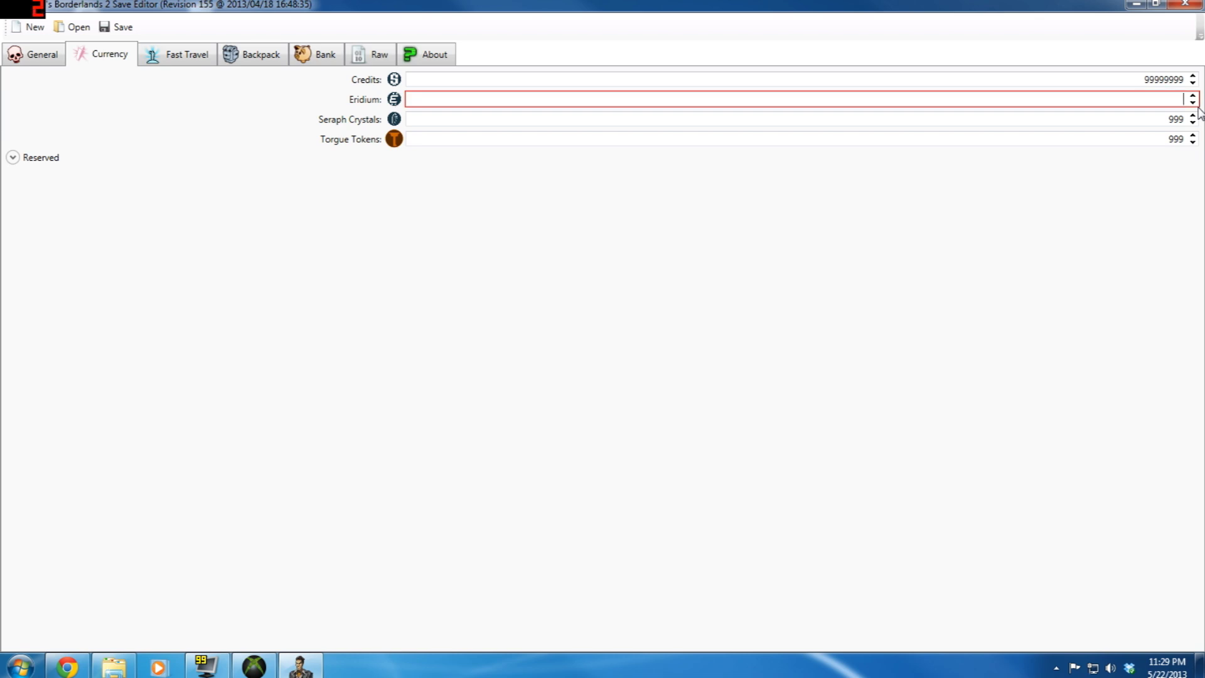
{"action": "type", "text": "50"}
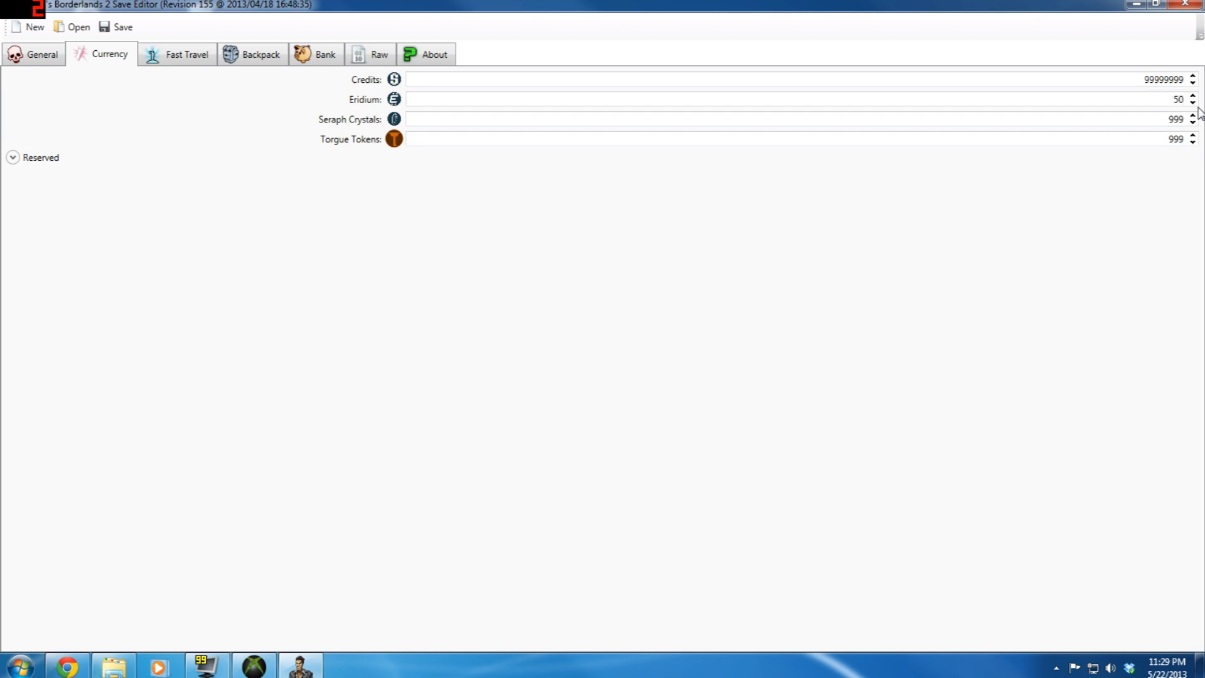
{"action": "type", "text": "0"}
{"action": "left_click", "coordinate": [18, 161]}
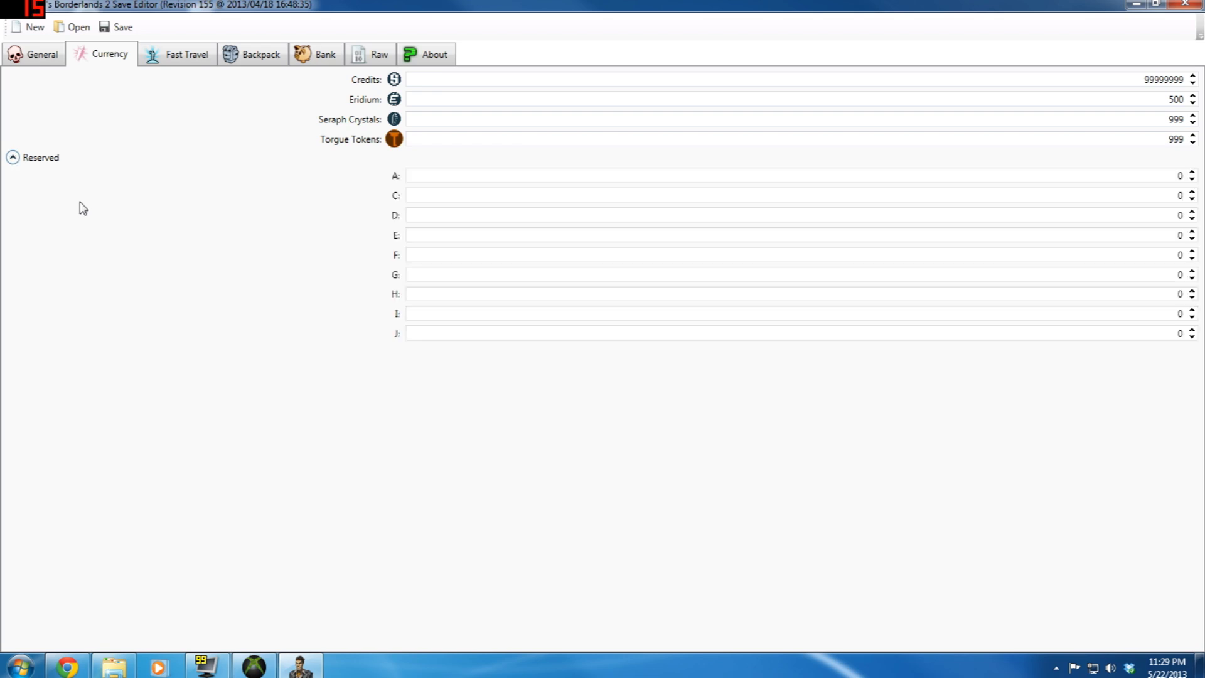
{"action": "left_click", "coordinate": [13, 158]}
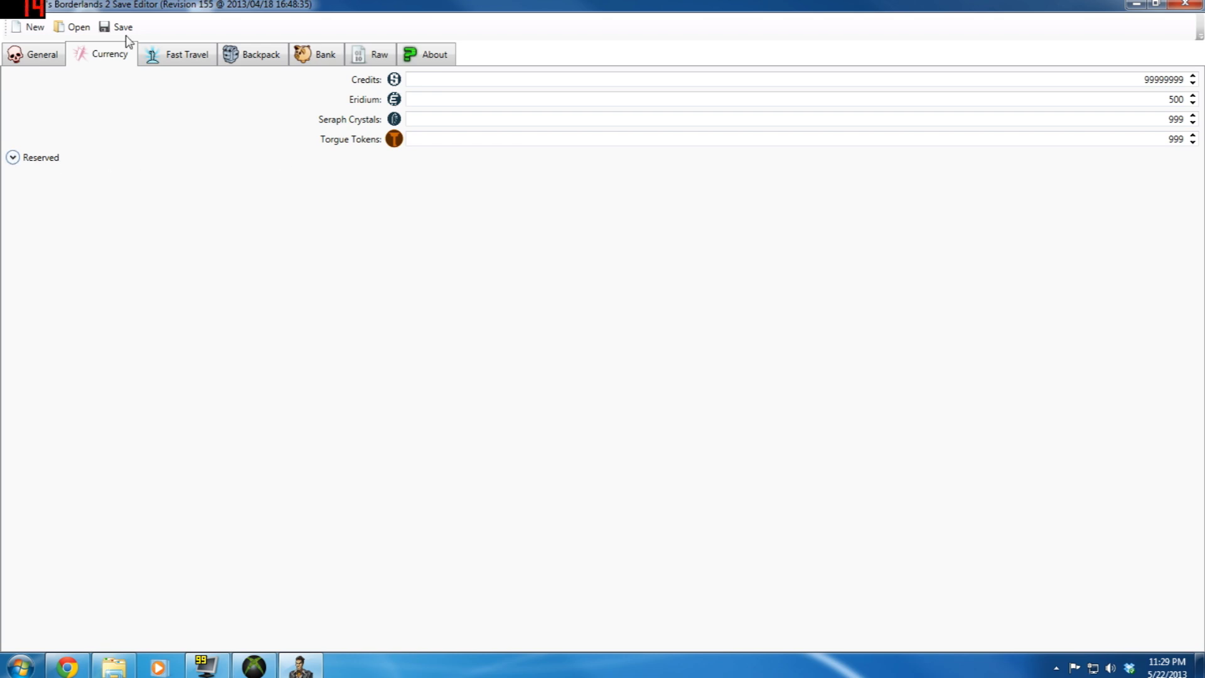
Review the visited fast travel teleporters and the part settings of the Basic Repeater in the backpack
{"action": "left_click", "coordinate": [188, 59]}
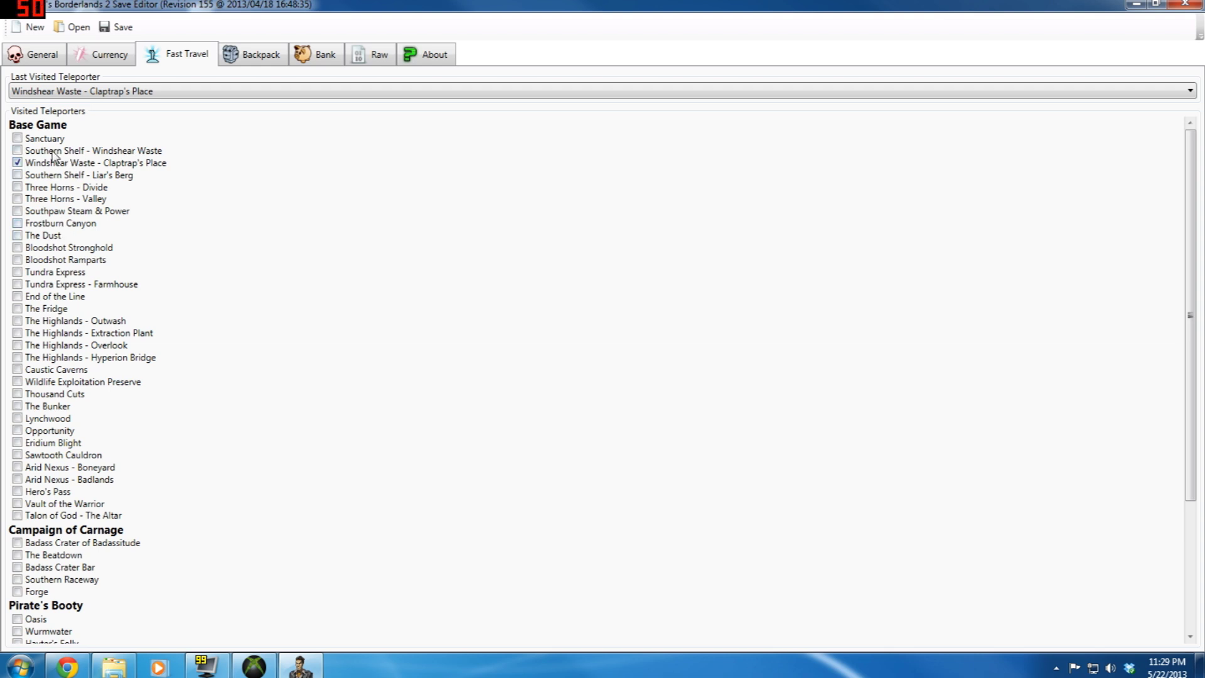
{"action": "scroll", "coordinate": [50, 237], "scroll_direction": "down", "scroll_amount": 5}
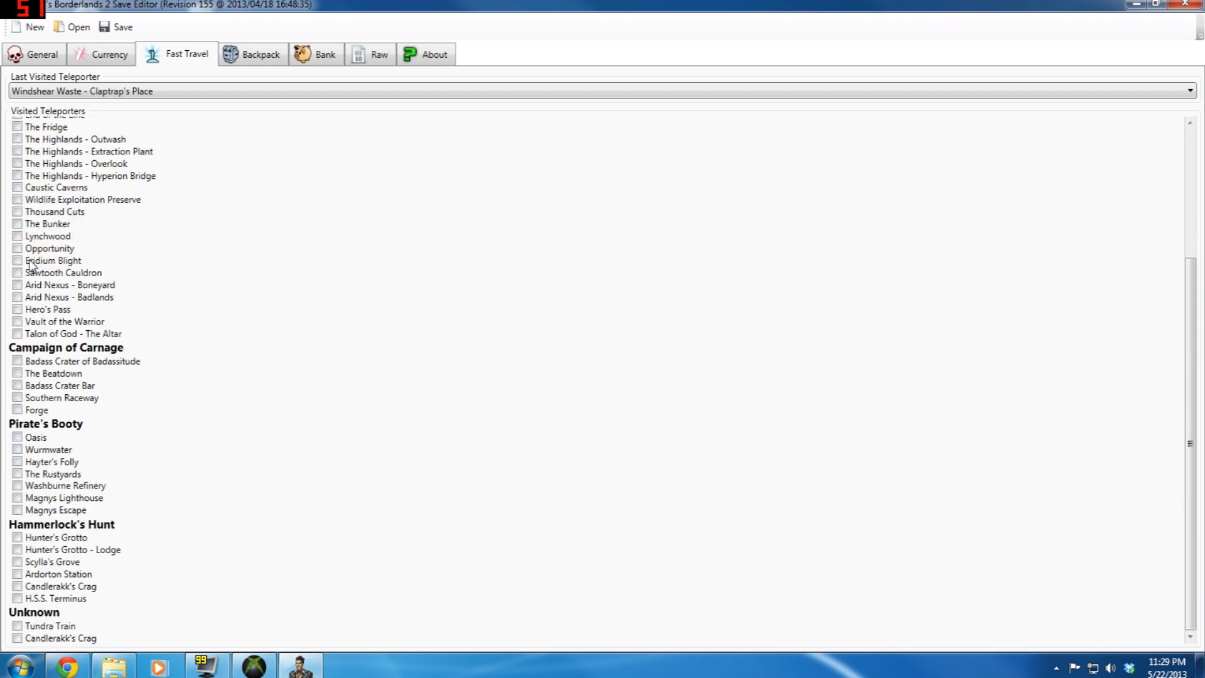
{"action": "left_click", "coordinate": [248, 63]}
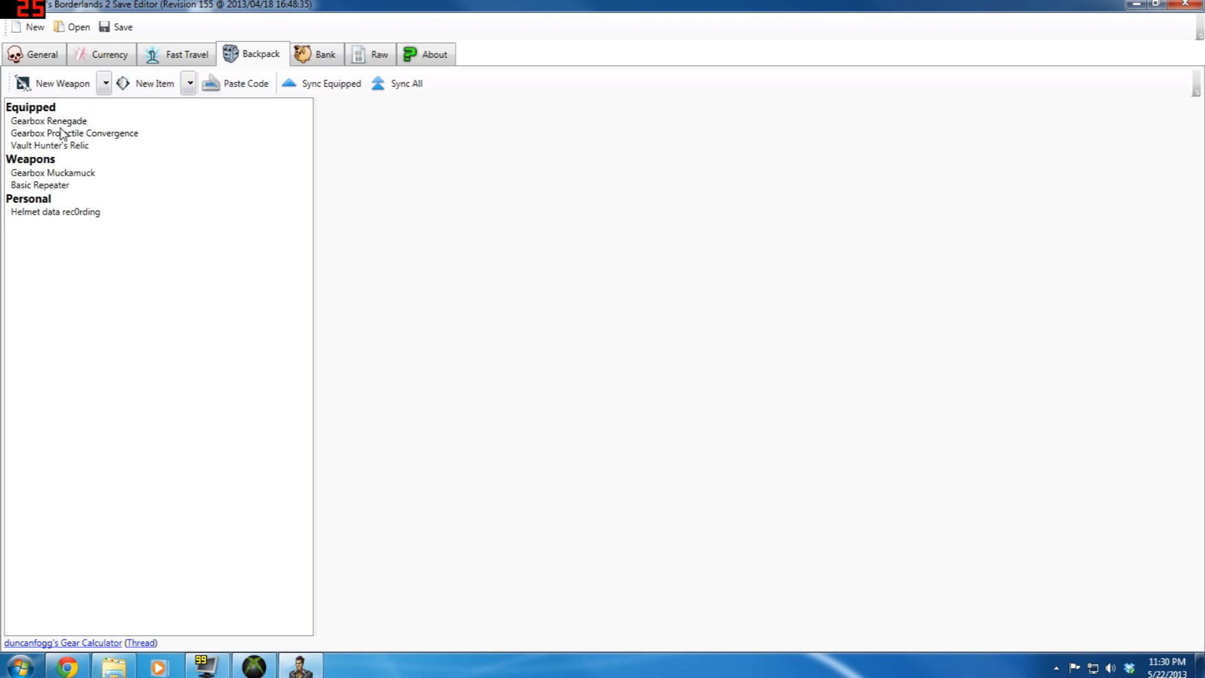
{"action": "left_click", "coordinate": [51, 186]}
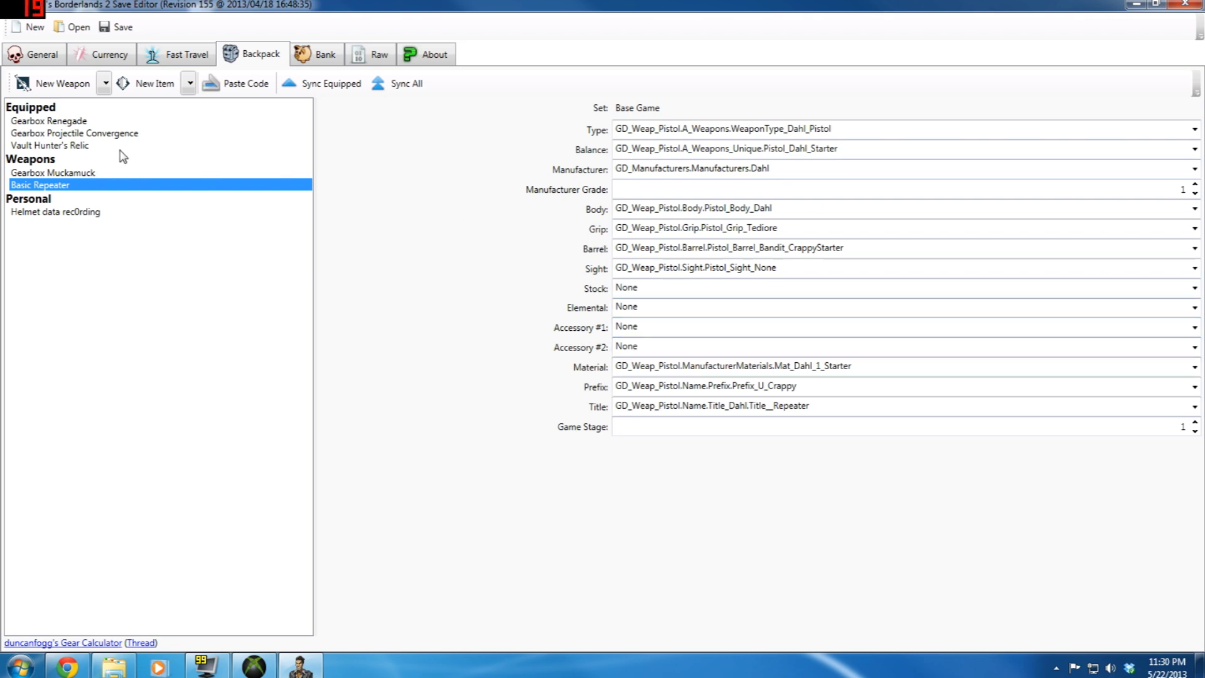
Add a new blank weapon to the bank and select it to show its part settings
{"action": "left_click", "coordinate": [321, 58]}
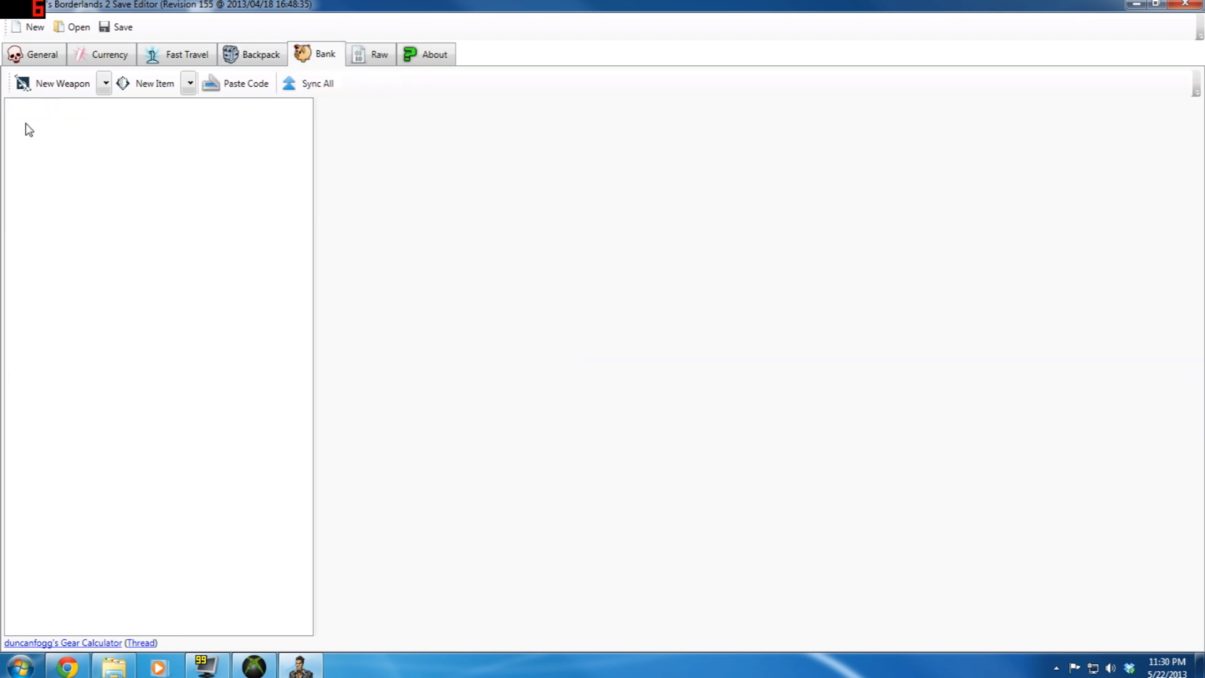
{"action": "left_click", "coordinate": [73, 87]}
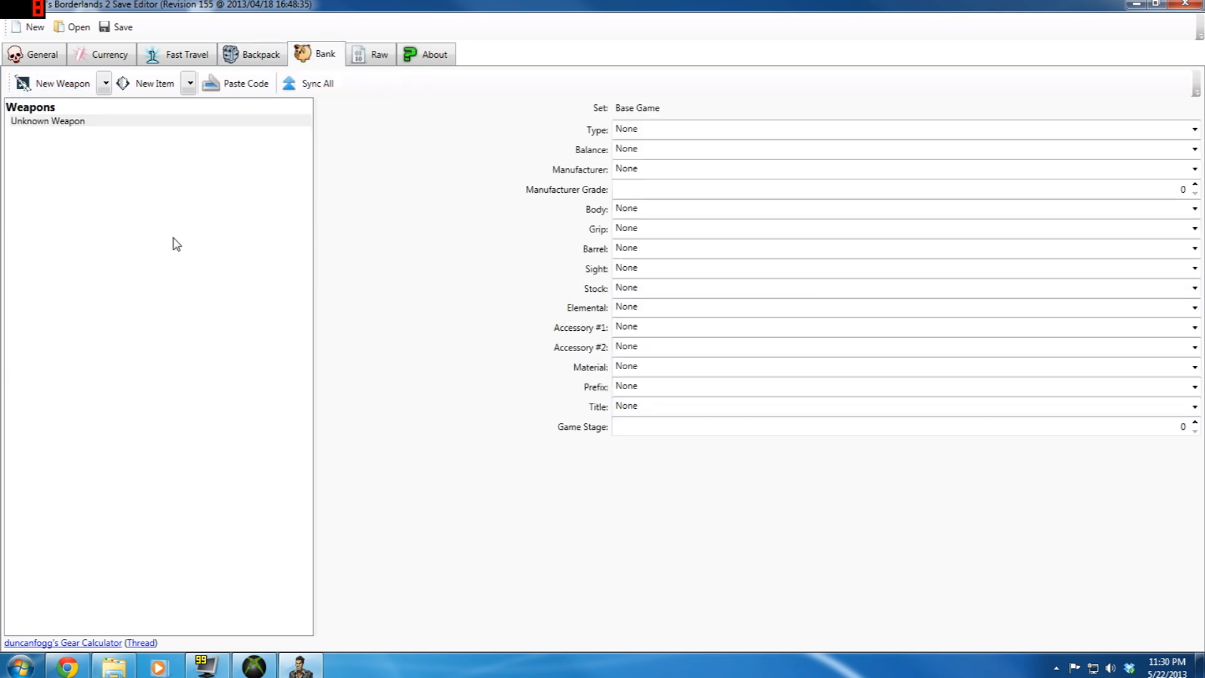
{"action": "left_click", "coordinate": [72, 122]}
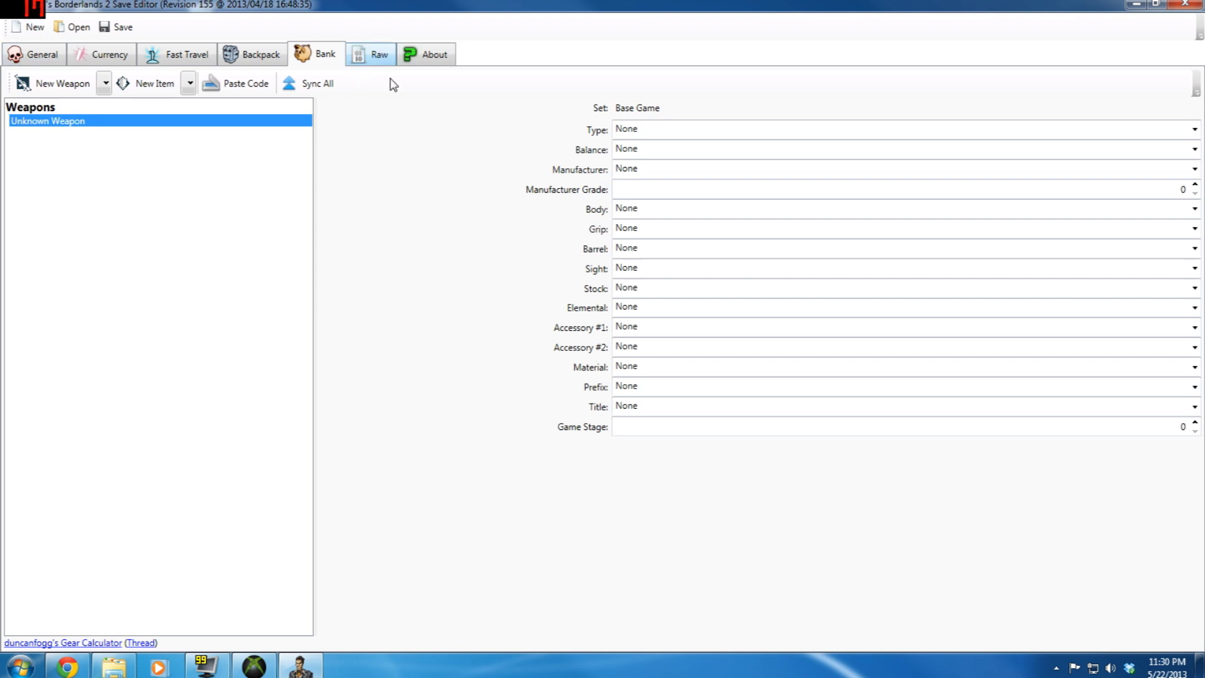
Look through the raw save data properties
{"action": "left_click", "coordinate": [376, 55]}
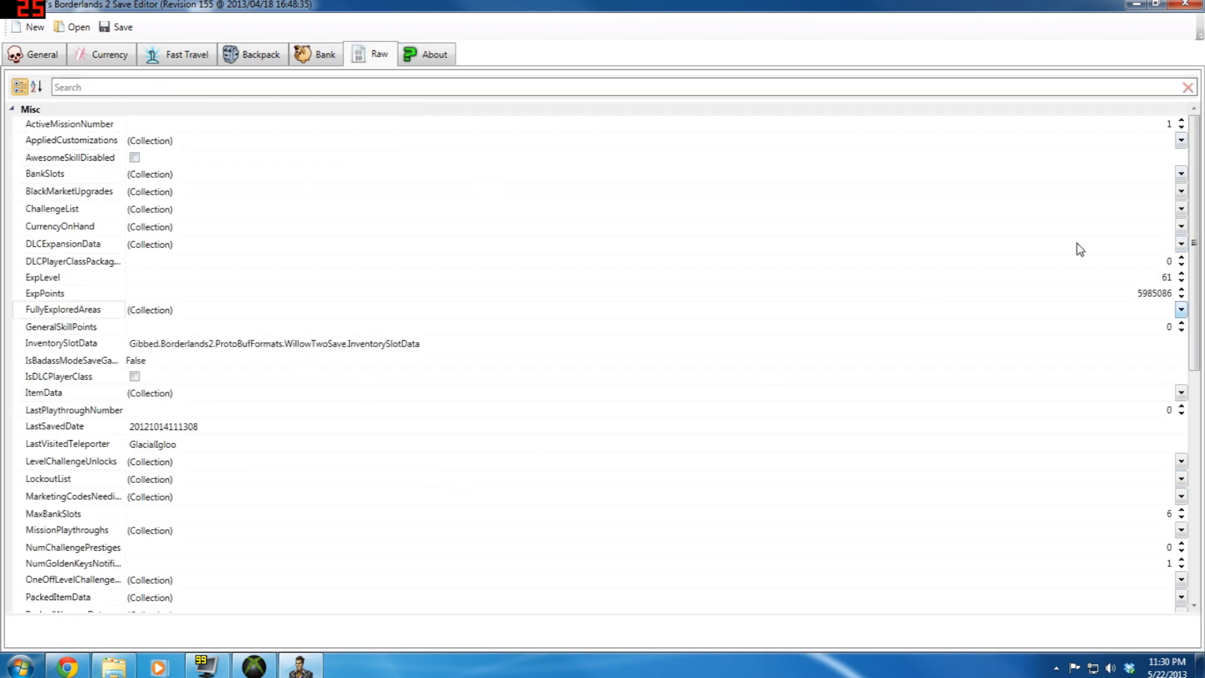
{"action": "left_click_drag", "start_coordinate": [1199, 143], "coordinate": [1195, 173]}
{"action": "mouse_move", "coordinate": [1196, 142]}
{"action": "left_mouse_down"}
{"action": "mouse_move", "coordinate": [1196, 327]}
{"action": "mouse_move", "coordinate": [1194, 125]}
{"action": "left_mouse_up"}
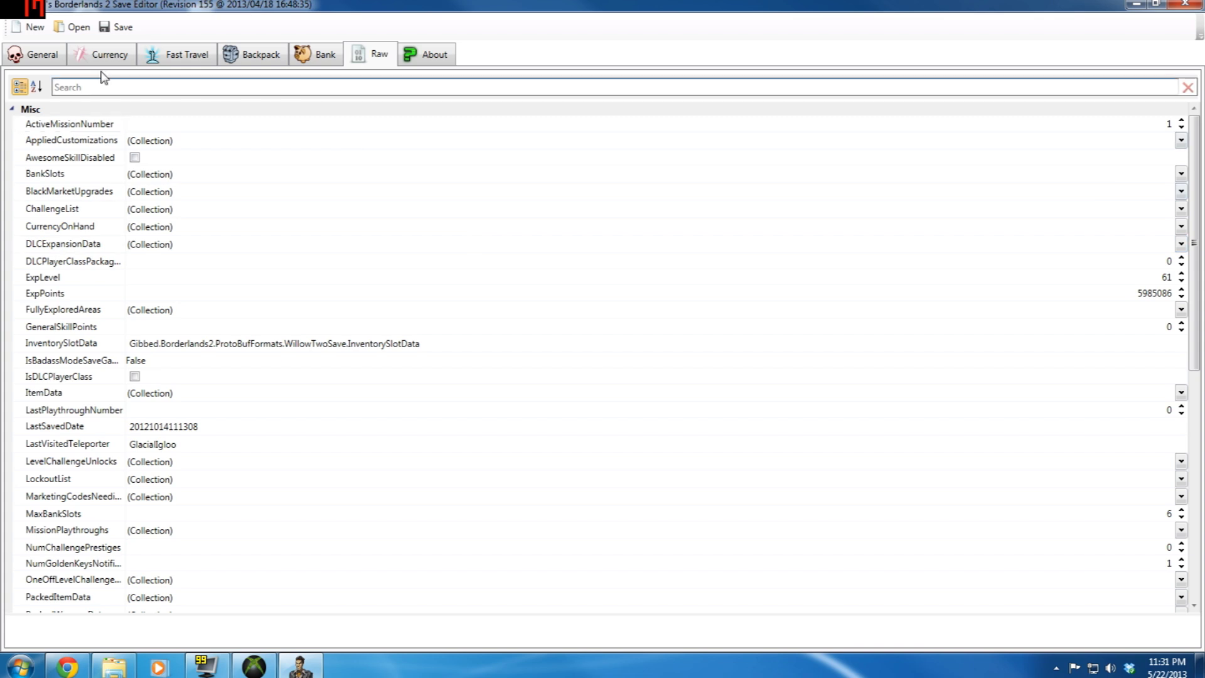
Return to the general character settings and save the edits over SaveGame.sav in the BI2\mod folder
{"action": "left_click", "coordinate": [42, 57]}
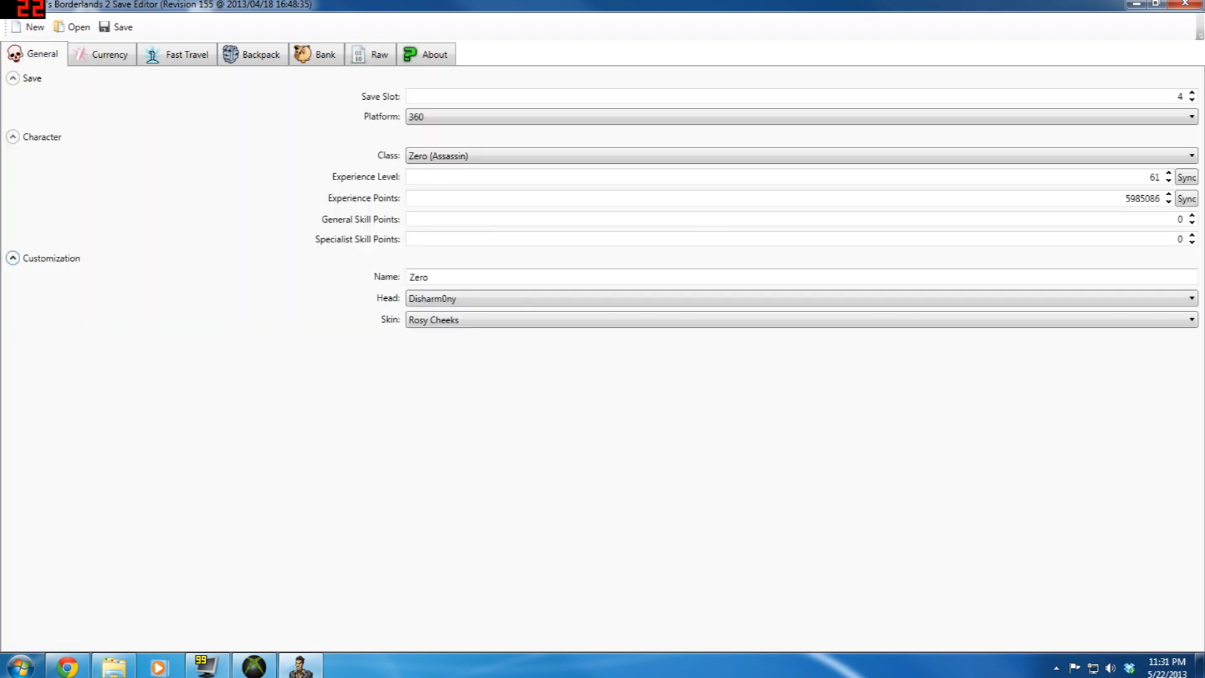
{"action": "left_click", "coordinate": [119, 29]}
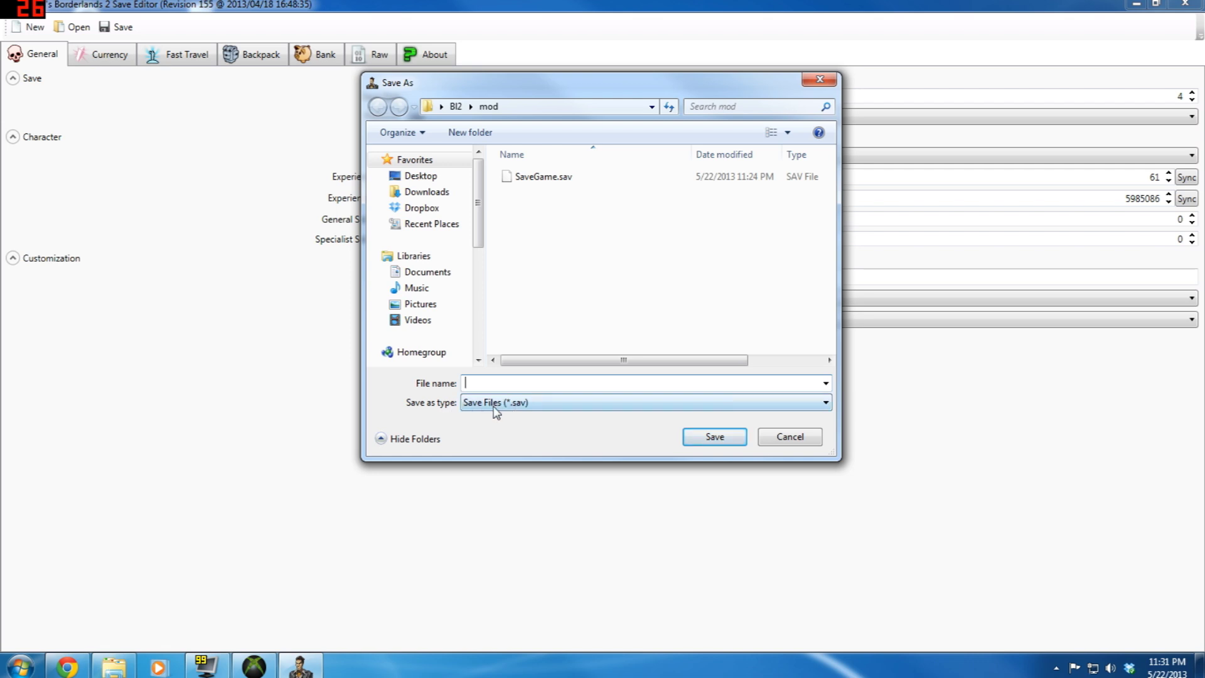
{"action": "left_click", "coordinate": [531, 182]}
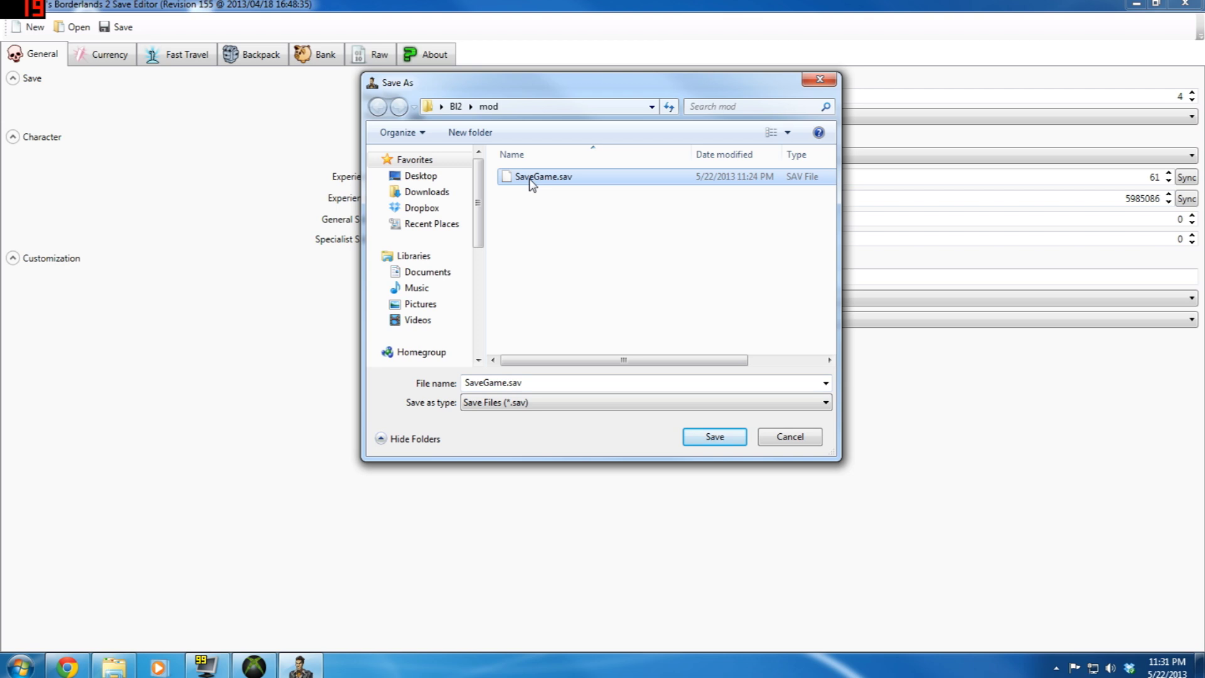
{"action": "left_click", "coordinate": [716, 437]}
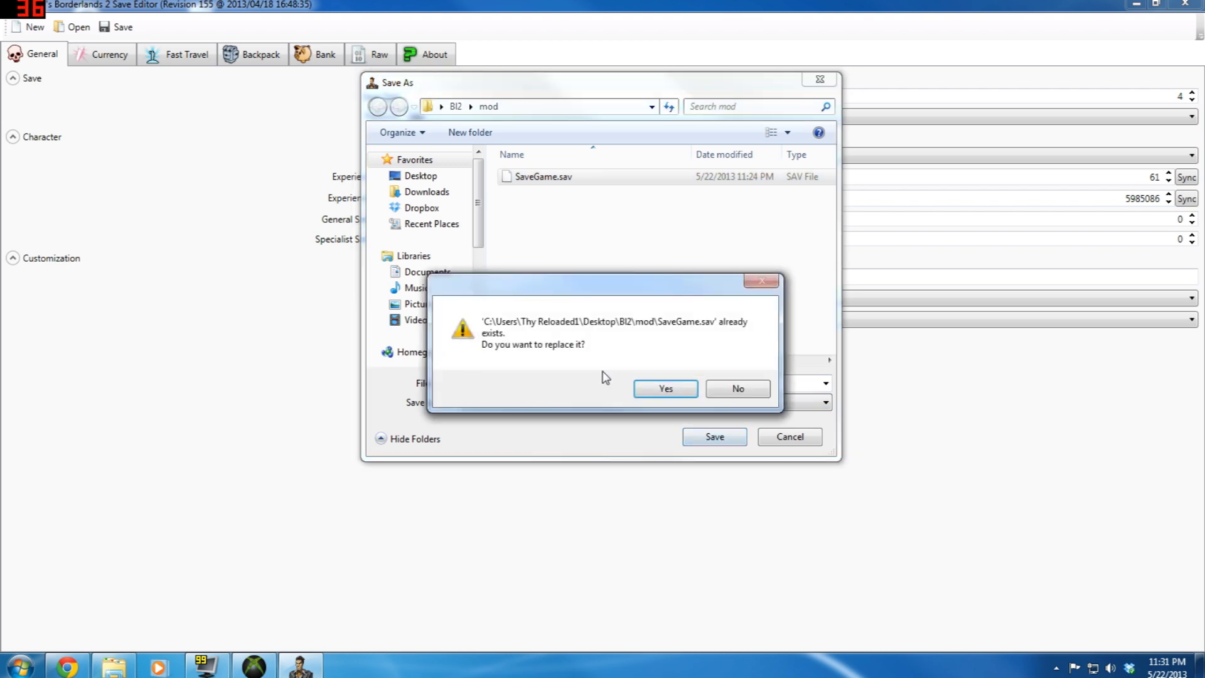
{"action": "left_click", "coordinate": [665, 390]}
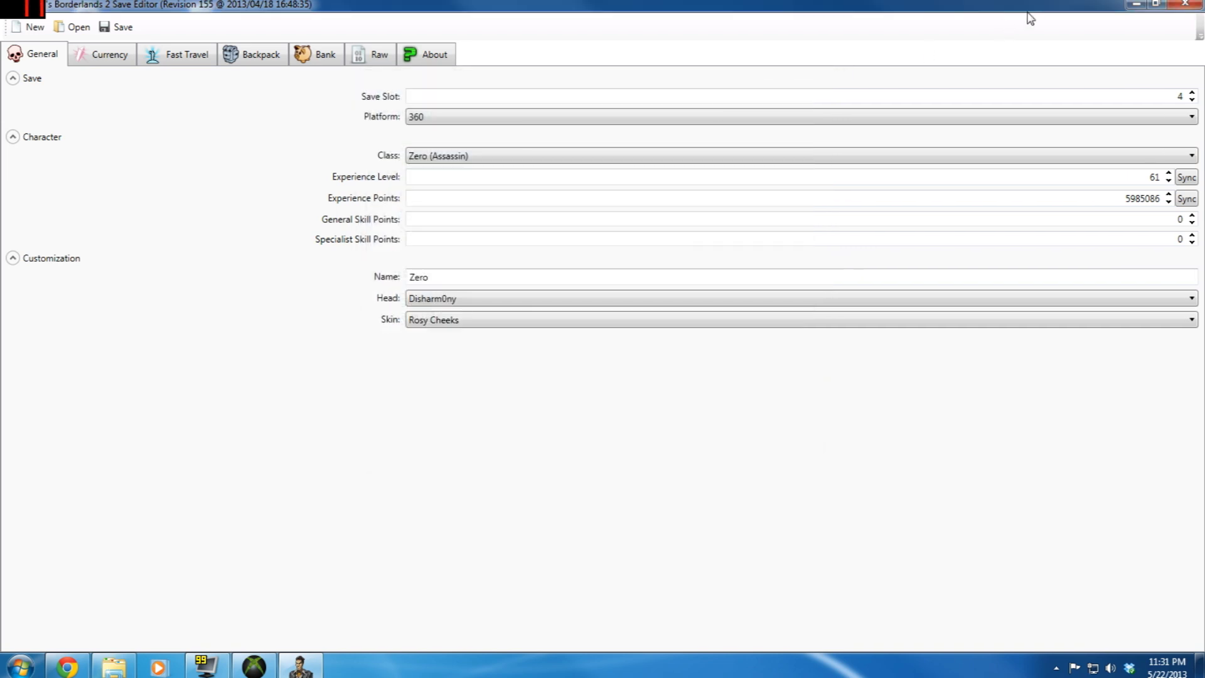
Minimize the editor, switch to Horizon and replace the package's SaveGame.sav with the edited file from BI2\mod
{"action": "left_click", "coordinate": [1136, 8]}
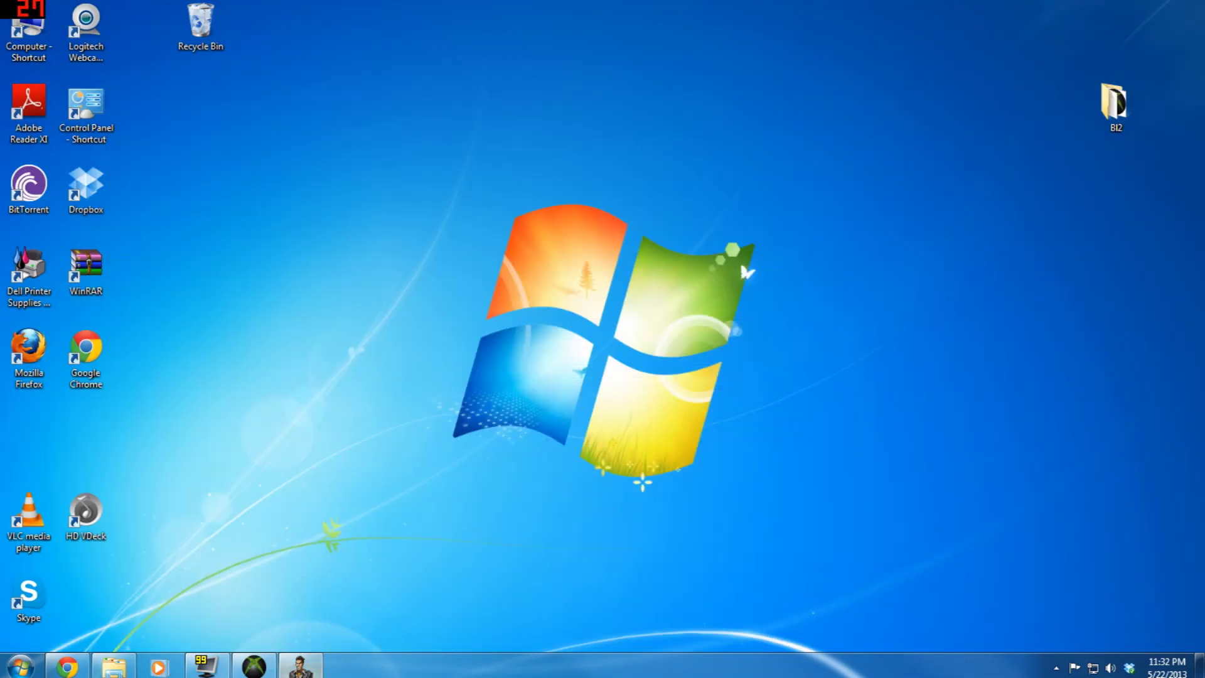
{"action": "left_click", "coordinate": [251, 668]}
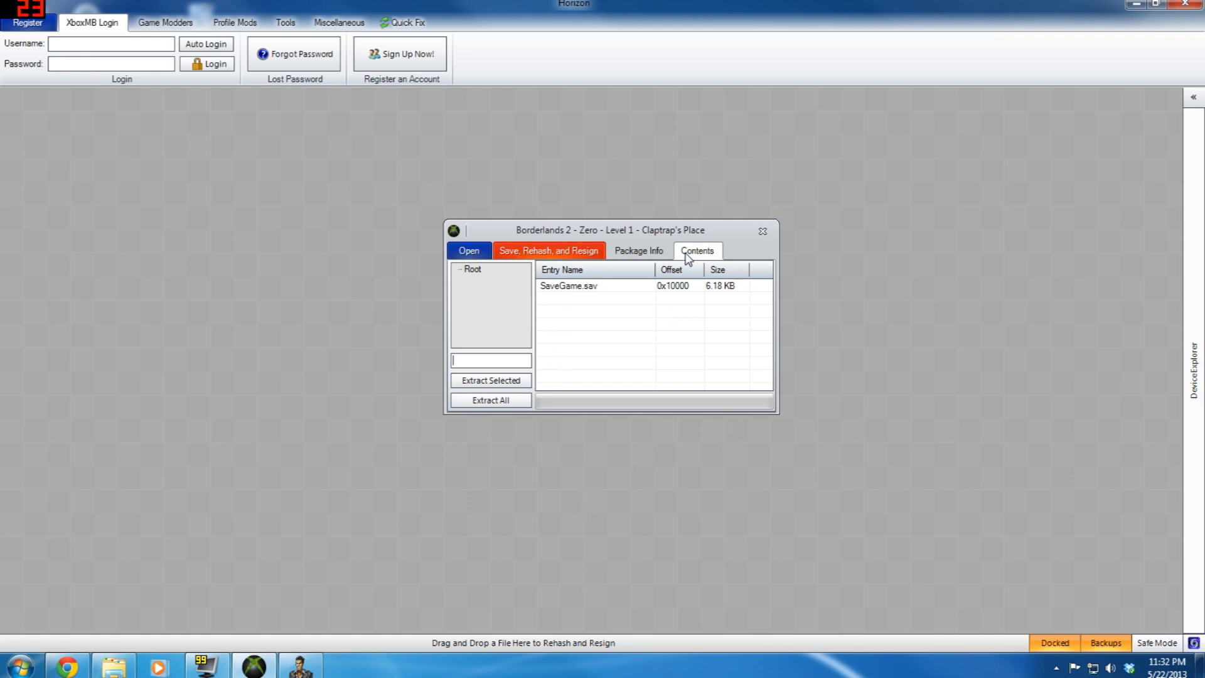
{"action": "left_click", "coordinate": [591, 289]}
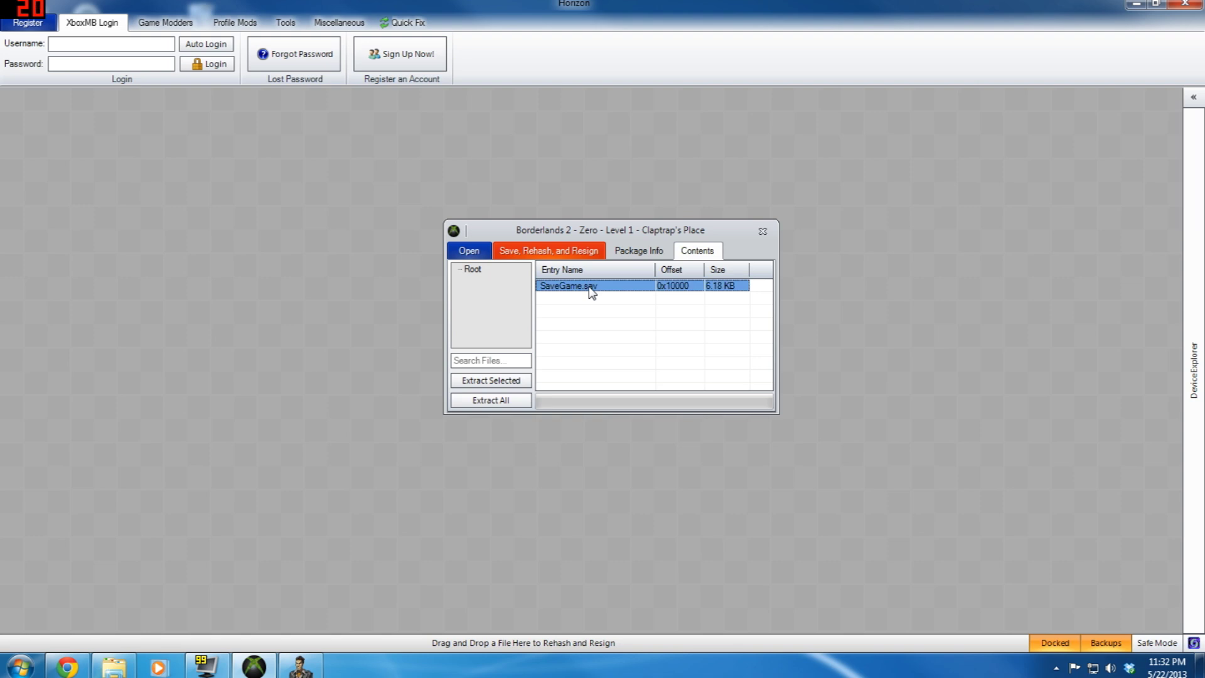
{"action": "right_click", "coordinate": [591, 290]}
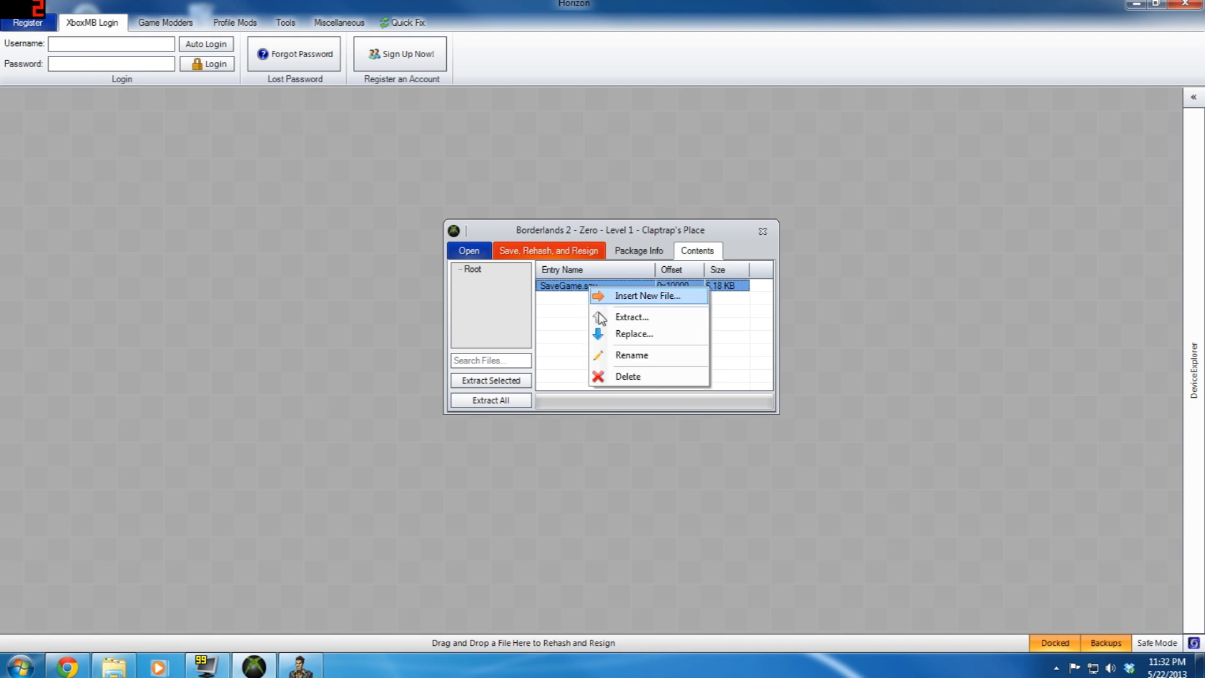
{"action": "left_click", "coordinate": [616, 339]}
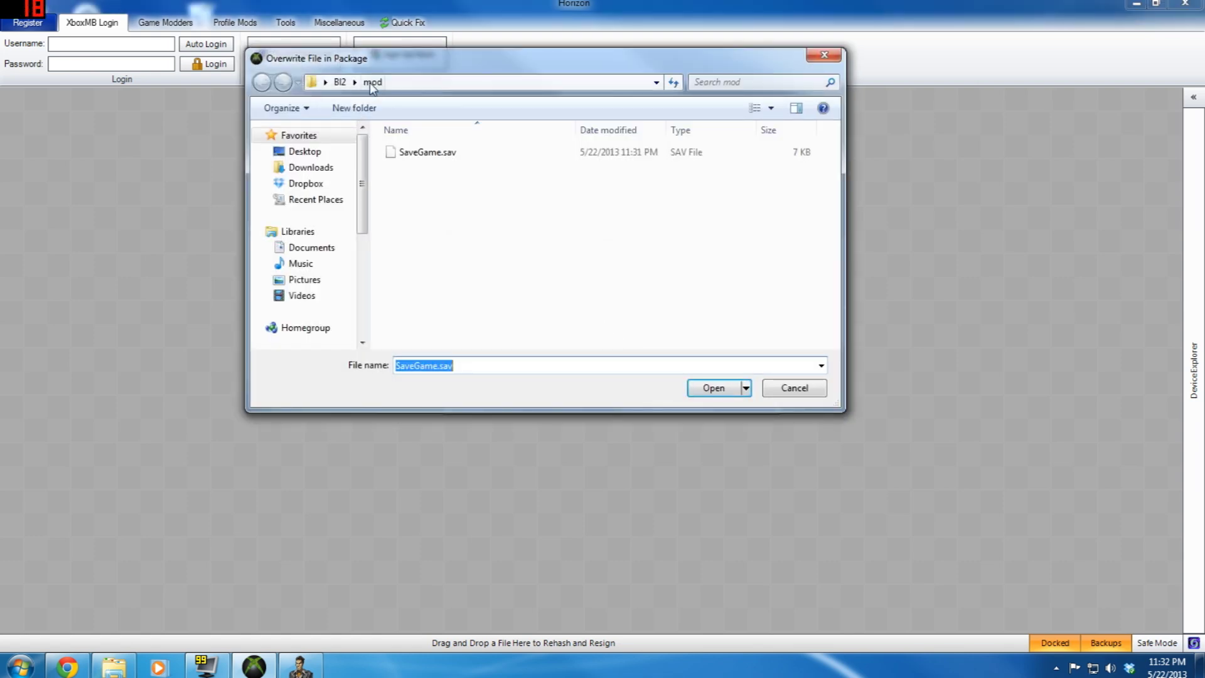
{"action": "left_click", "coordinate": [428, 157]}
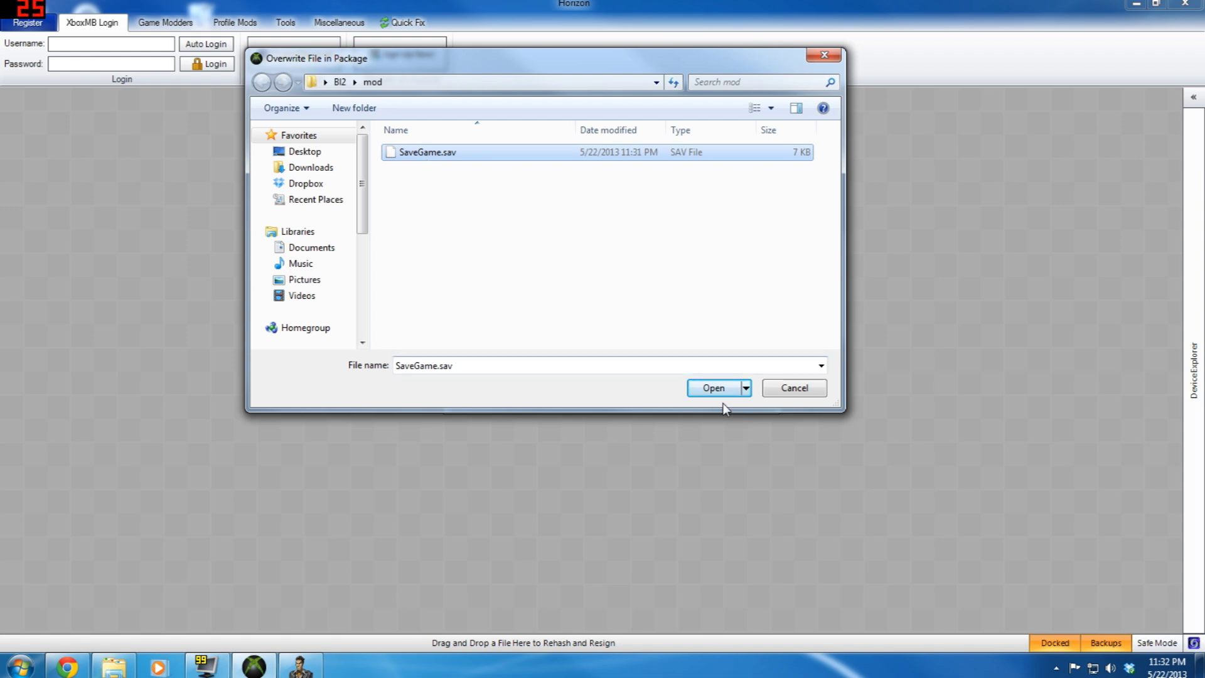
{"action": "left_click", "coordinate": [713, 389]}
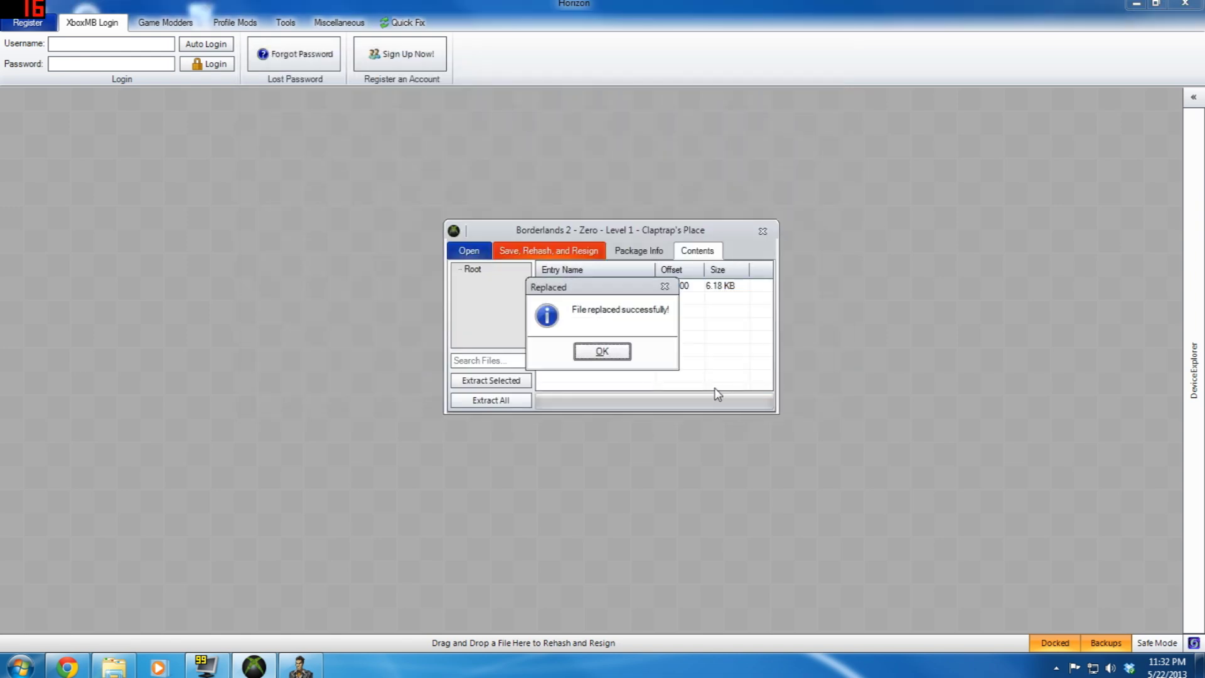
{"action": "left_click", "coordinate": [602, 352]}
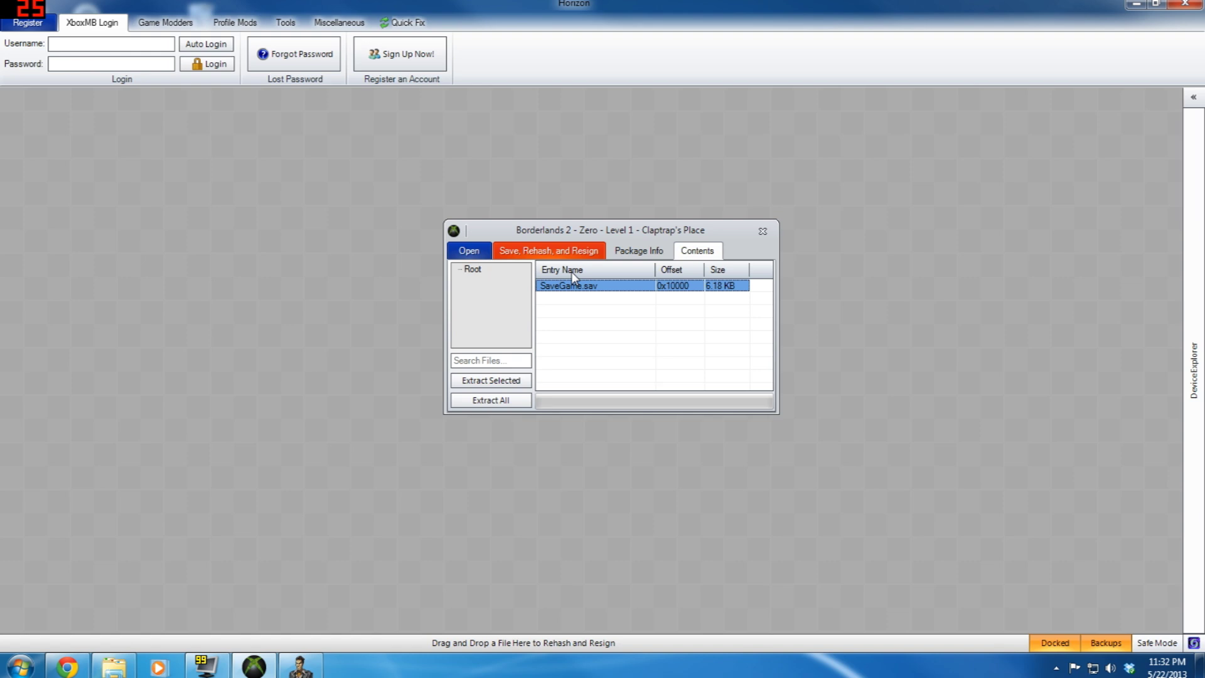
Save, rehash and resign the modified Zero save package to the device
{"action": "left_click", "coordinate": [543, 255]}
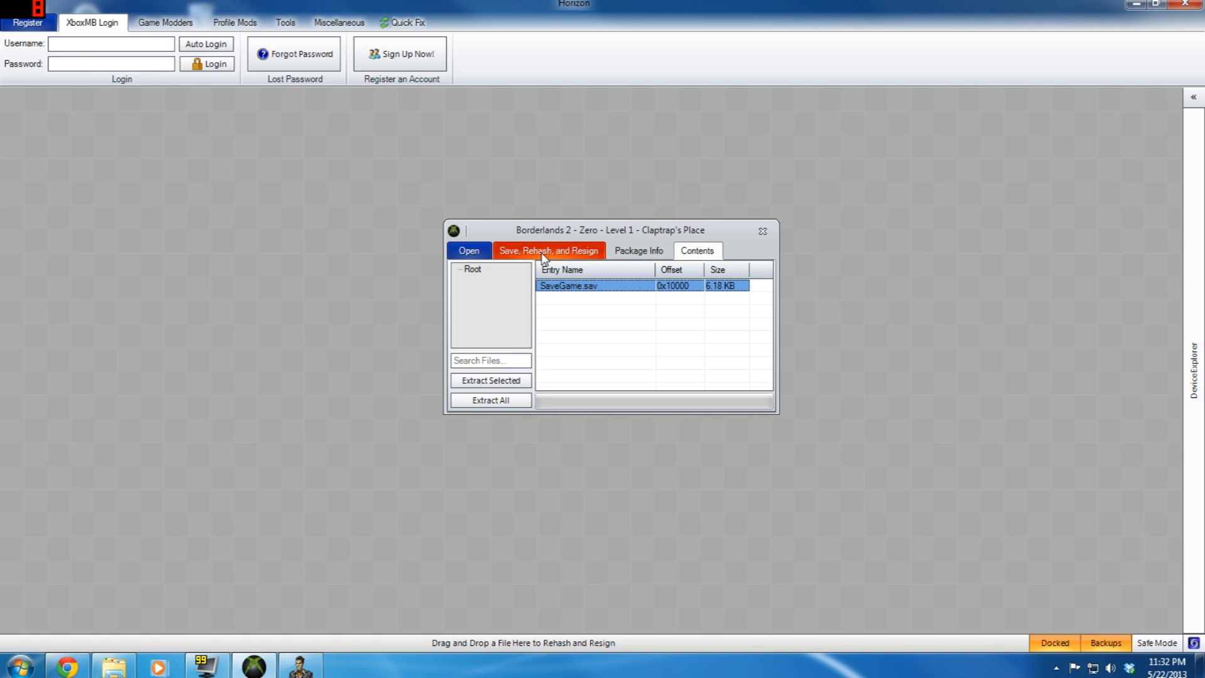
{"action": "left_click", "coordinate": [603, 353]}
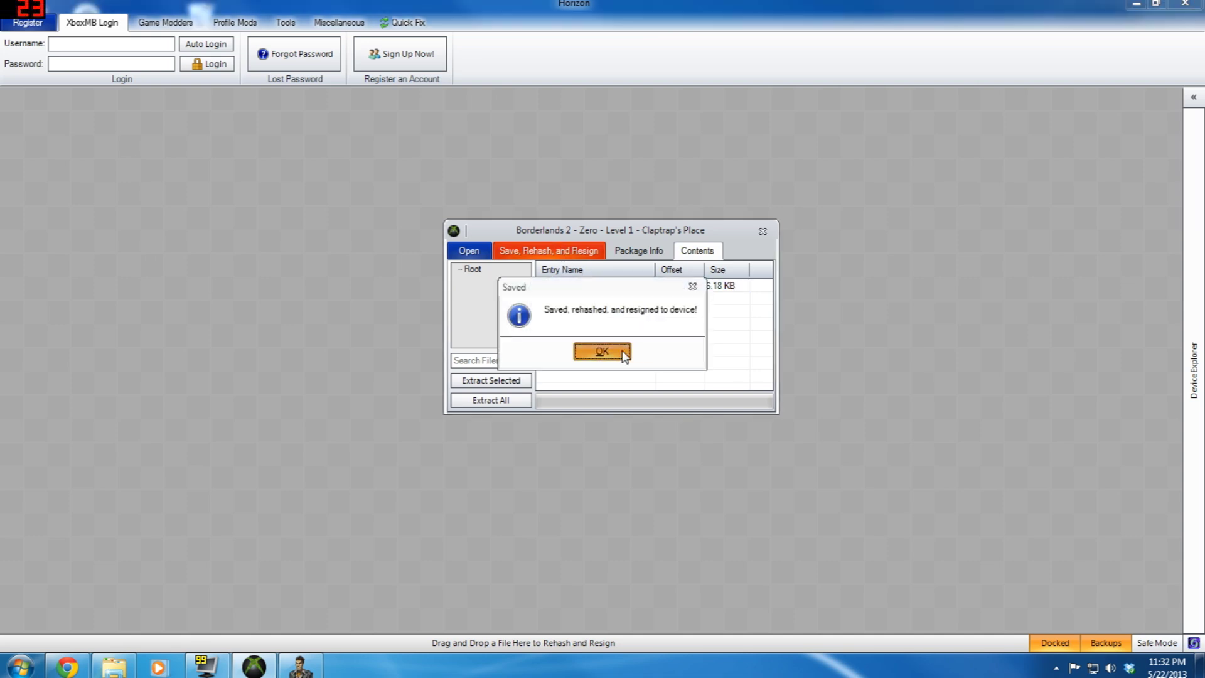
{"action": "left_click", "coordinate": [602, 351]}
{"action": "key", "text": "Return"}
{"action": "left_click", "coordinate": [603, 352]}
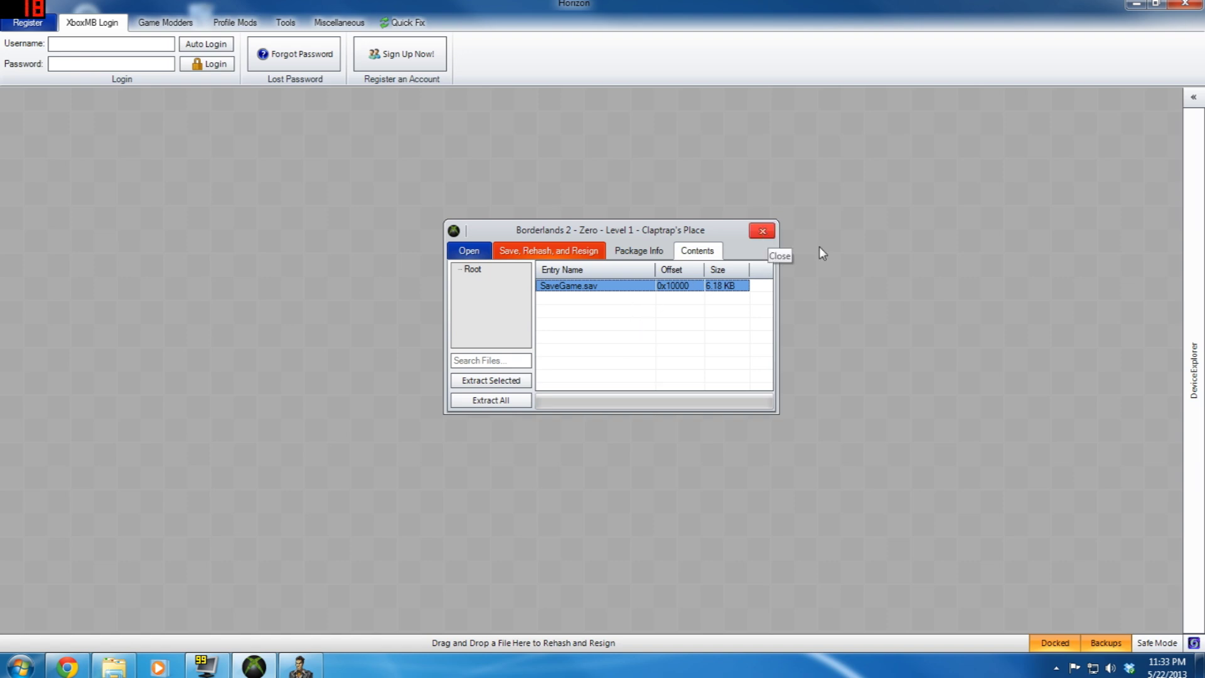
{"action": "mouse_move", "coordinate": [1194, 371]}
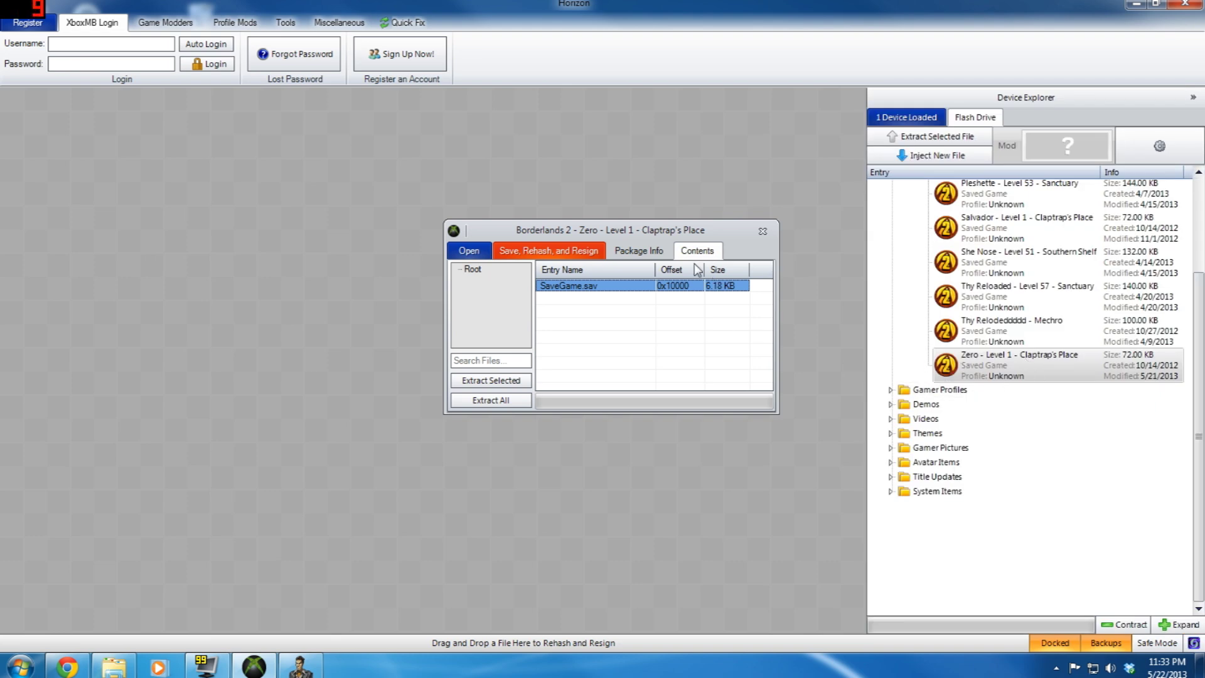
Close the Zero save package and minimize Horizon to show the desktop
{"action": "left_click_drag", "start_coordinate": [621, 231], "coordinate": [863, 269]}
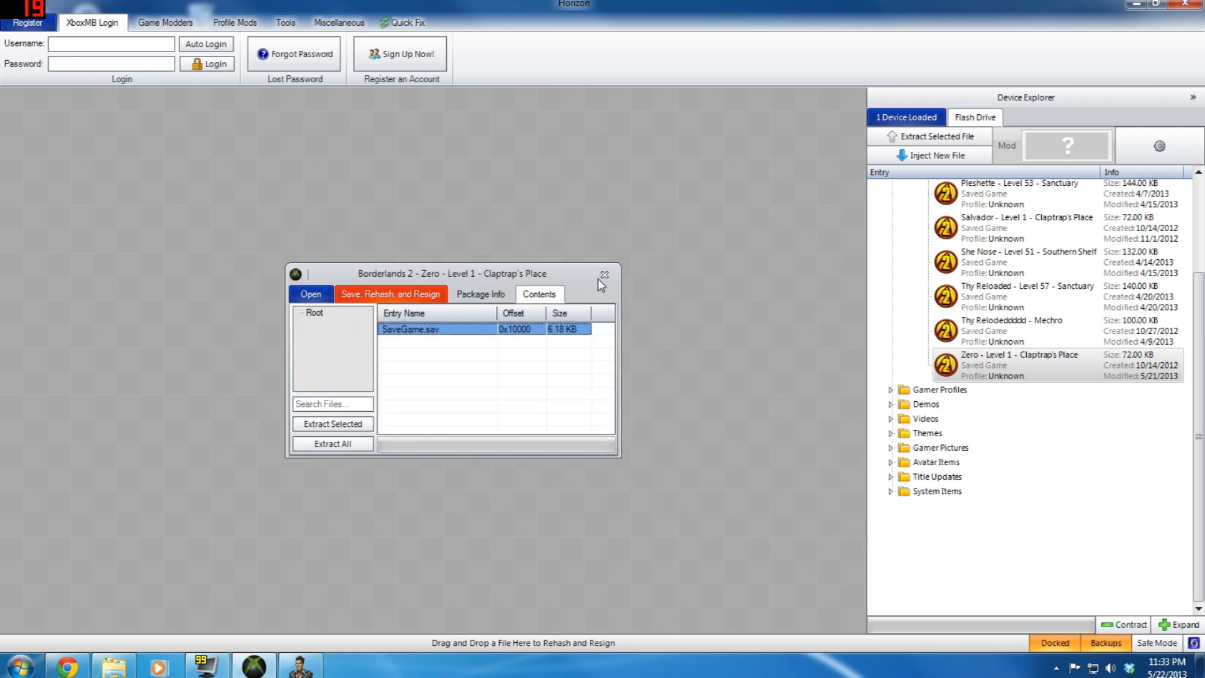
{"action": "left_click", "coordinate": [604, 275]}
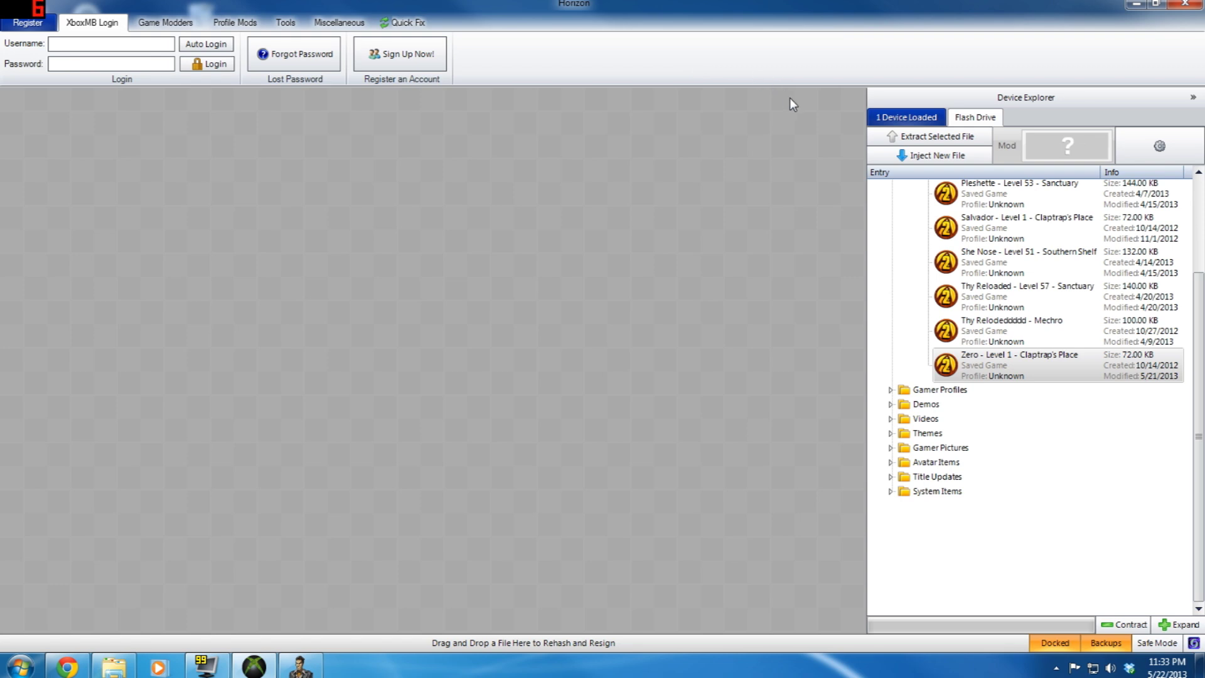
{"action": "left_click", "coordinate": [1134, 6]}
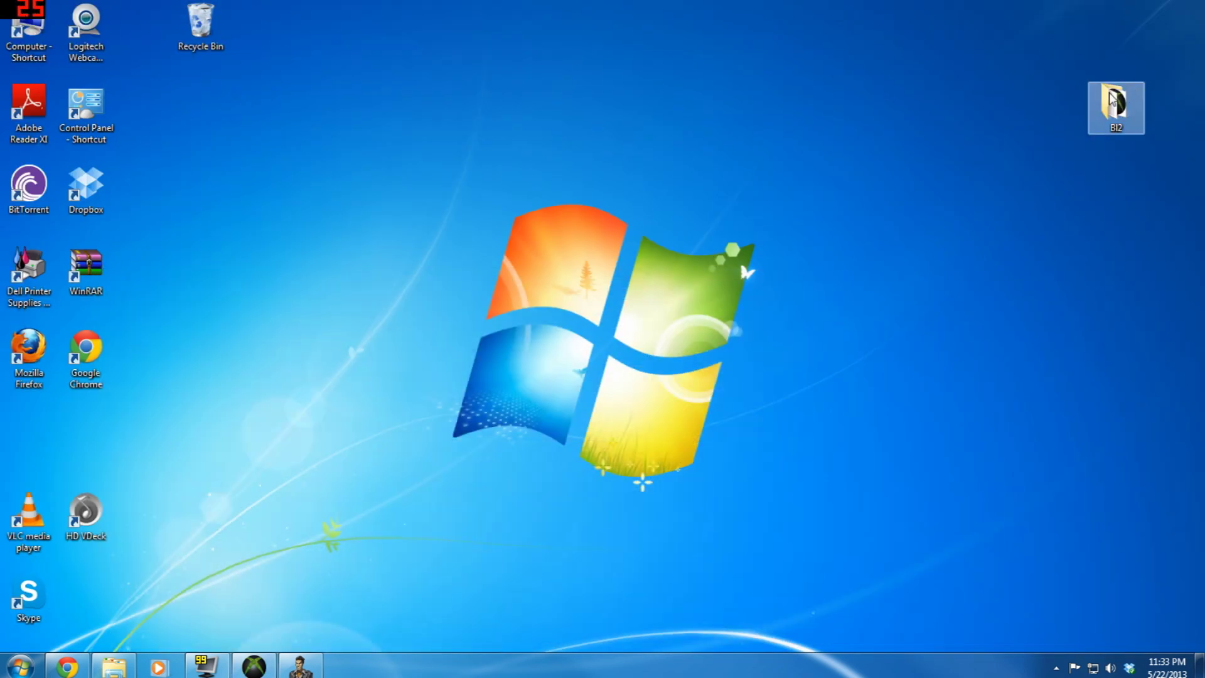
Check the original SaveGame.sav backup in the BI2\org folder, return to BI2 and close the folder window
{"action": "double_click", "coordinate": [1110, 92]}
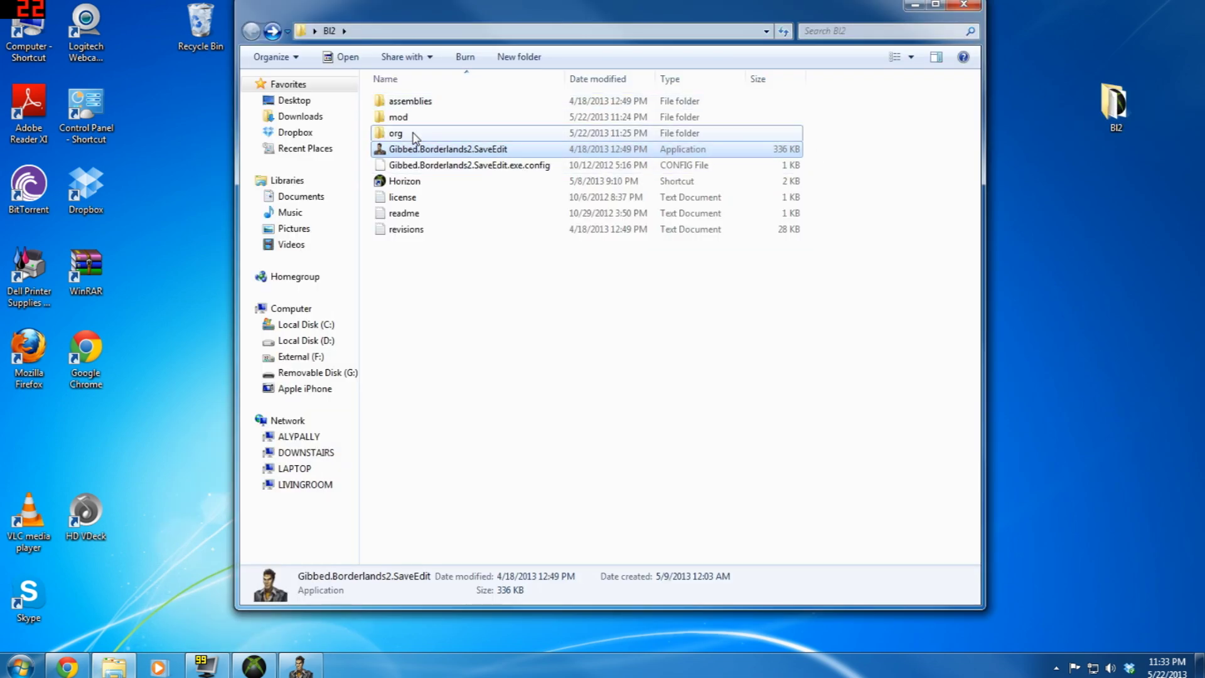
{"action": "double_click", "coordinate": [414, 137]}
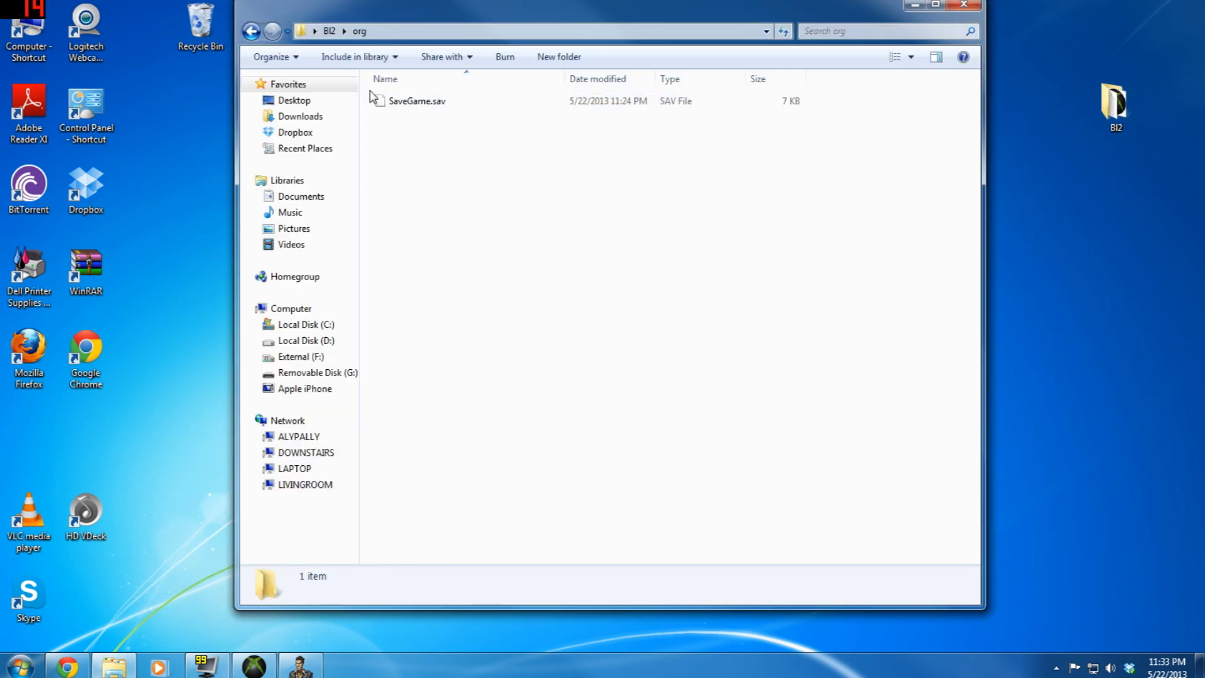
{"action": "left_click", "coordinate": [251, 30]}
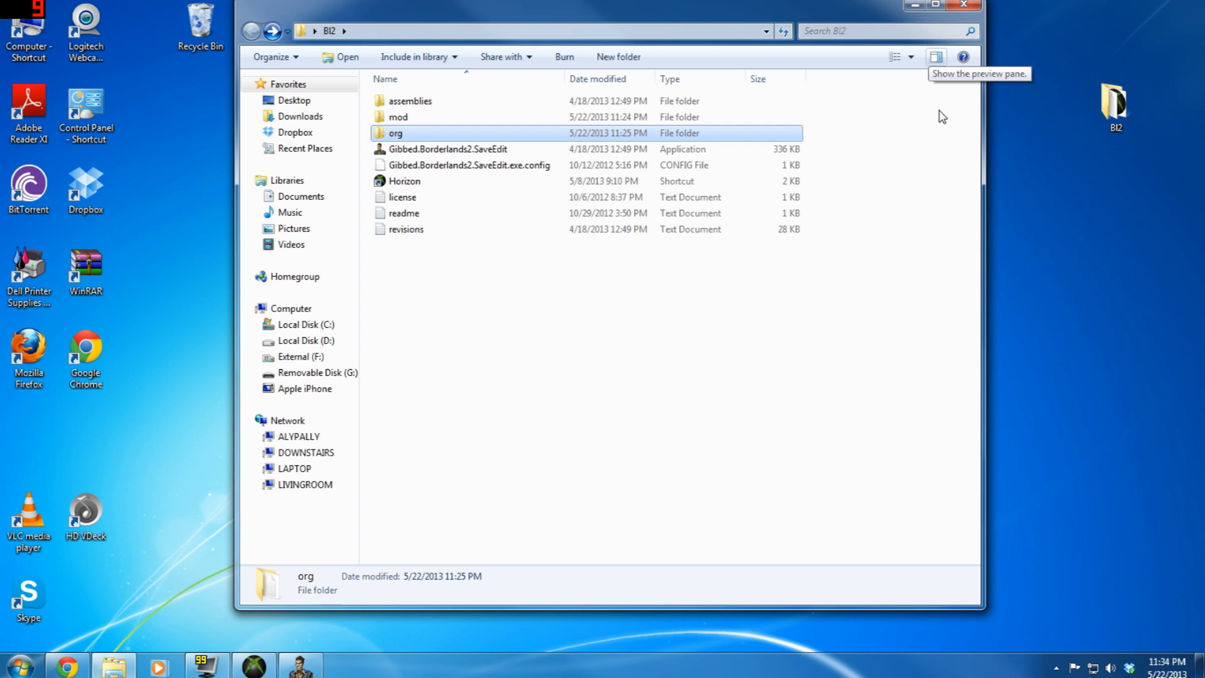
{"action": "left_click", "coordinate": [965, 7]}
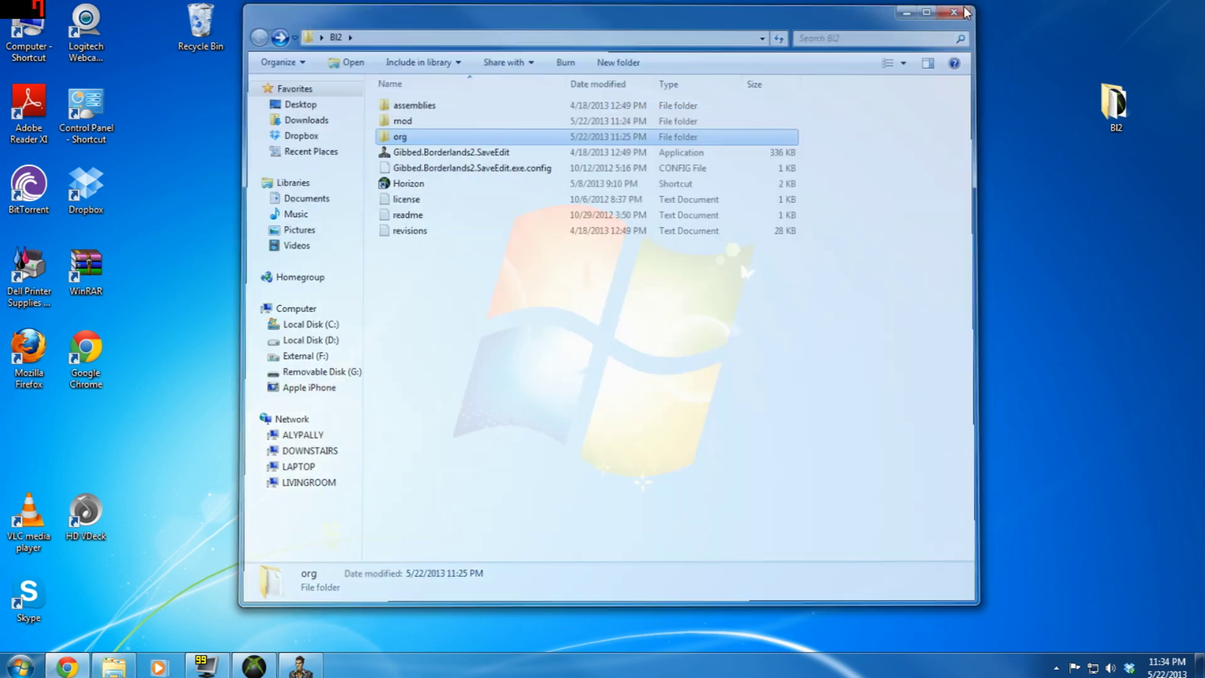